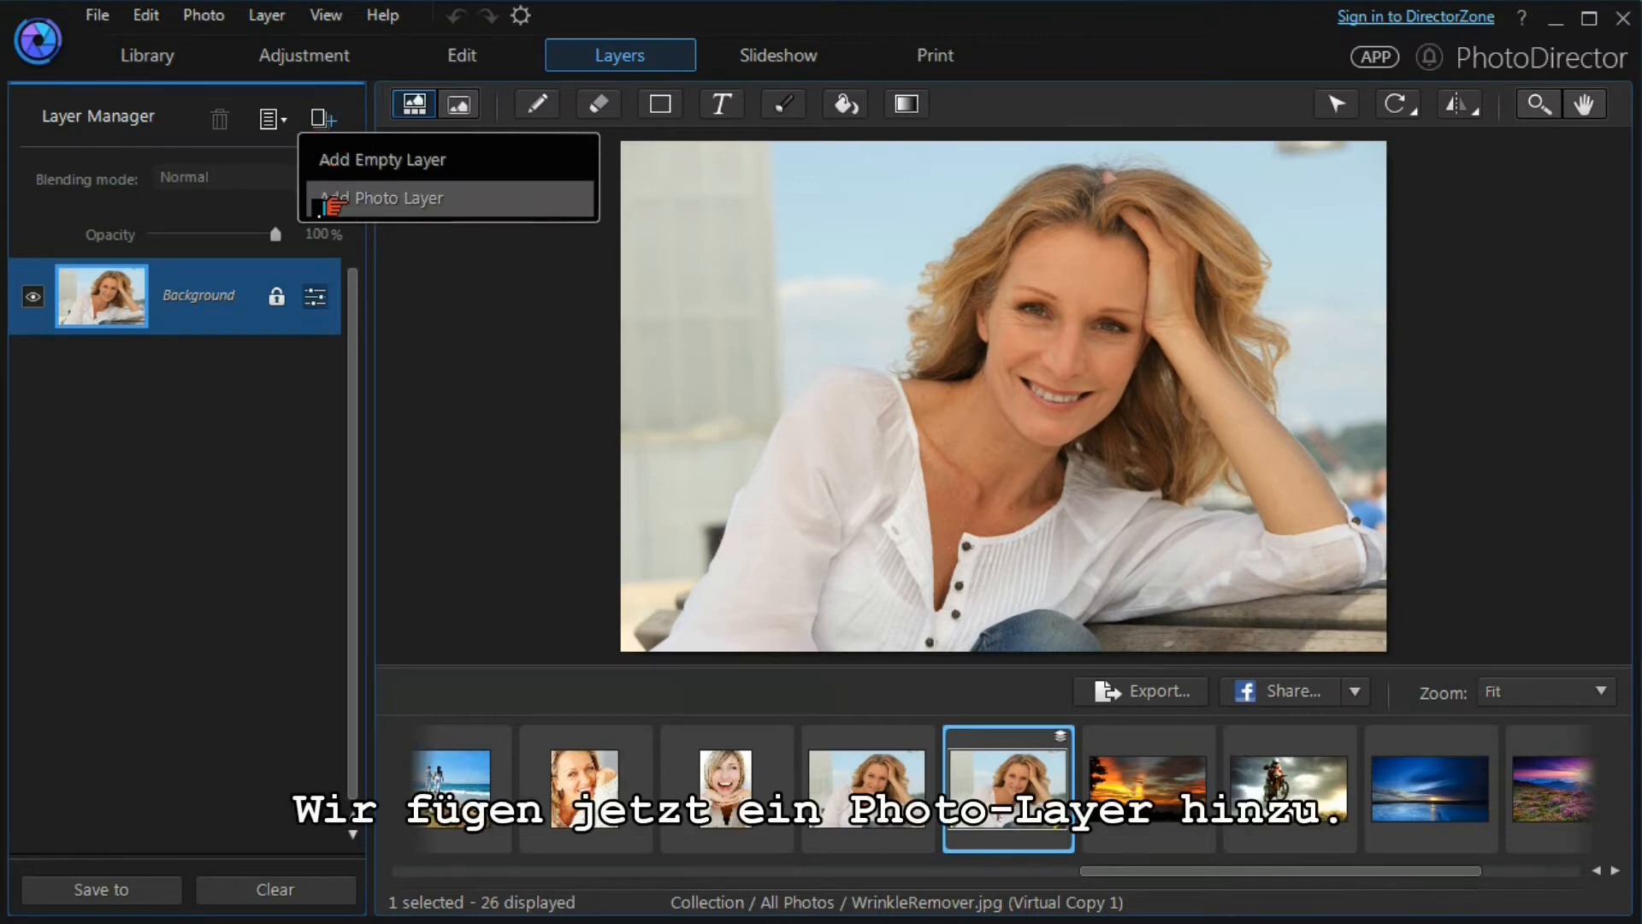
Add the Lake image from the Sample Pictures folder as a photo layer above the background
left_click(329, 203)
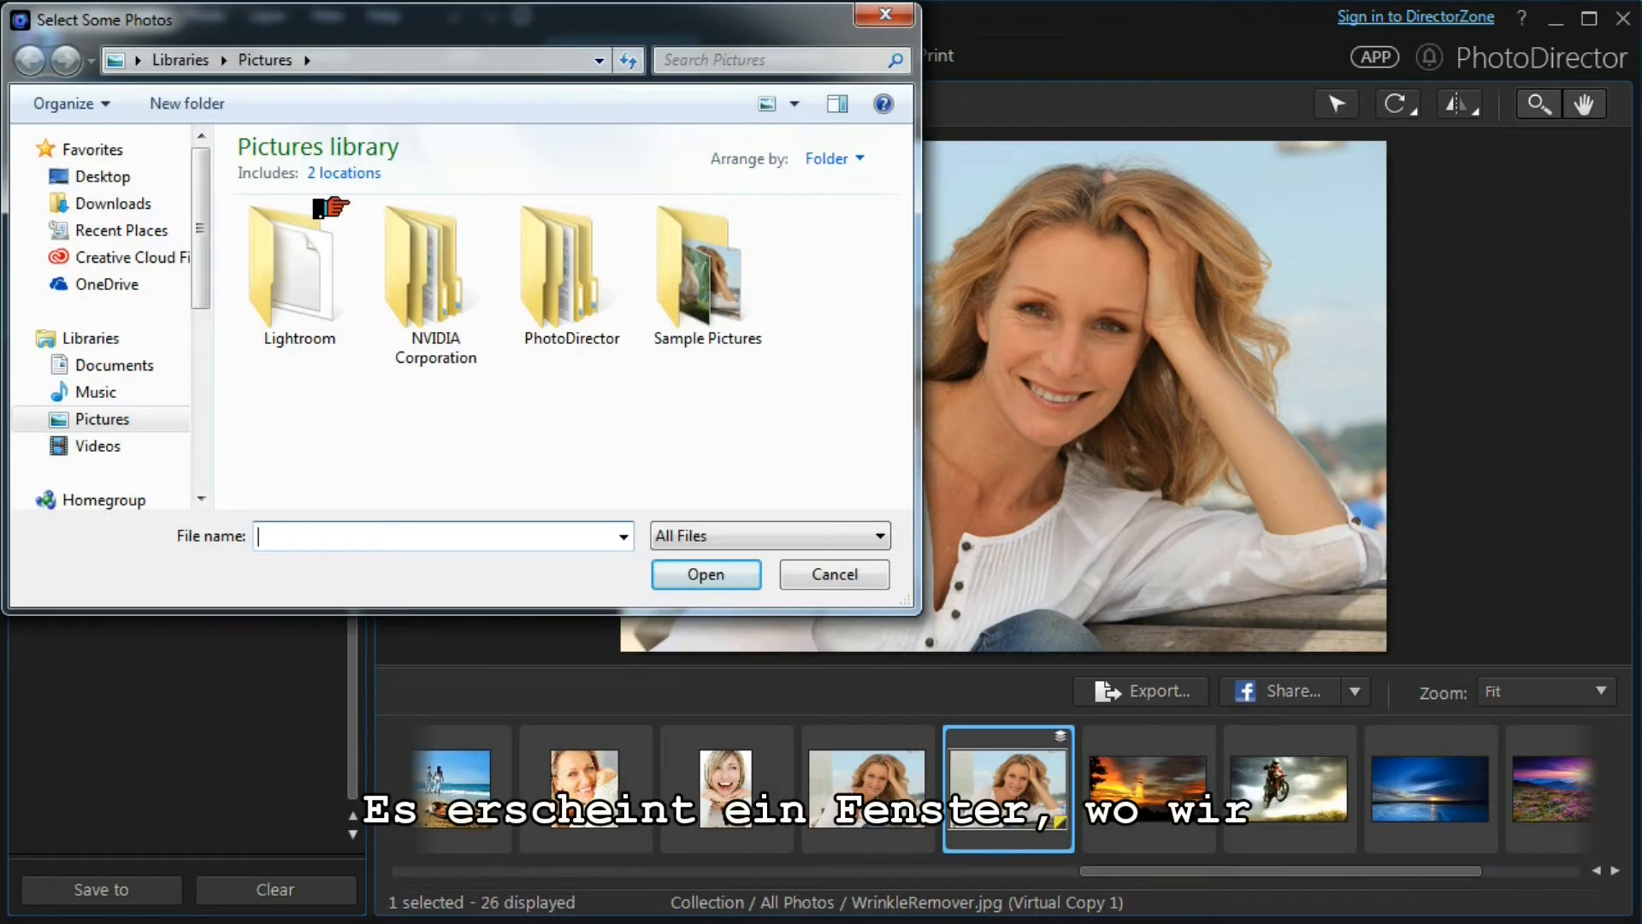
double_click(671, 292)
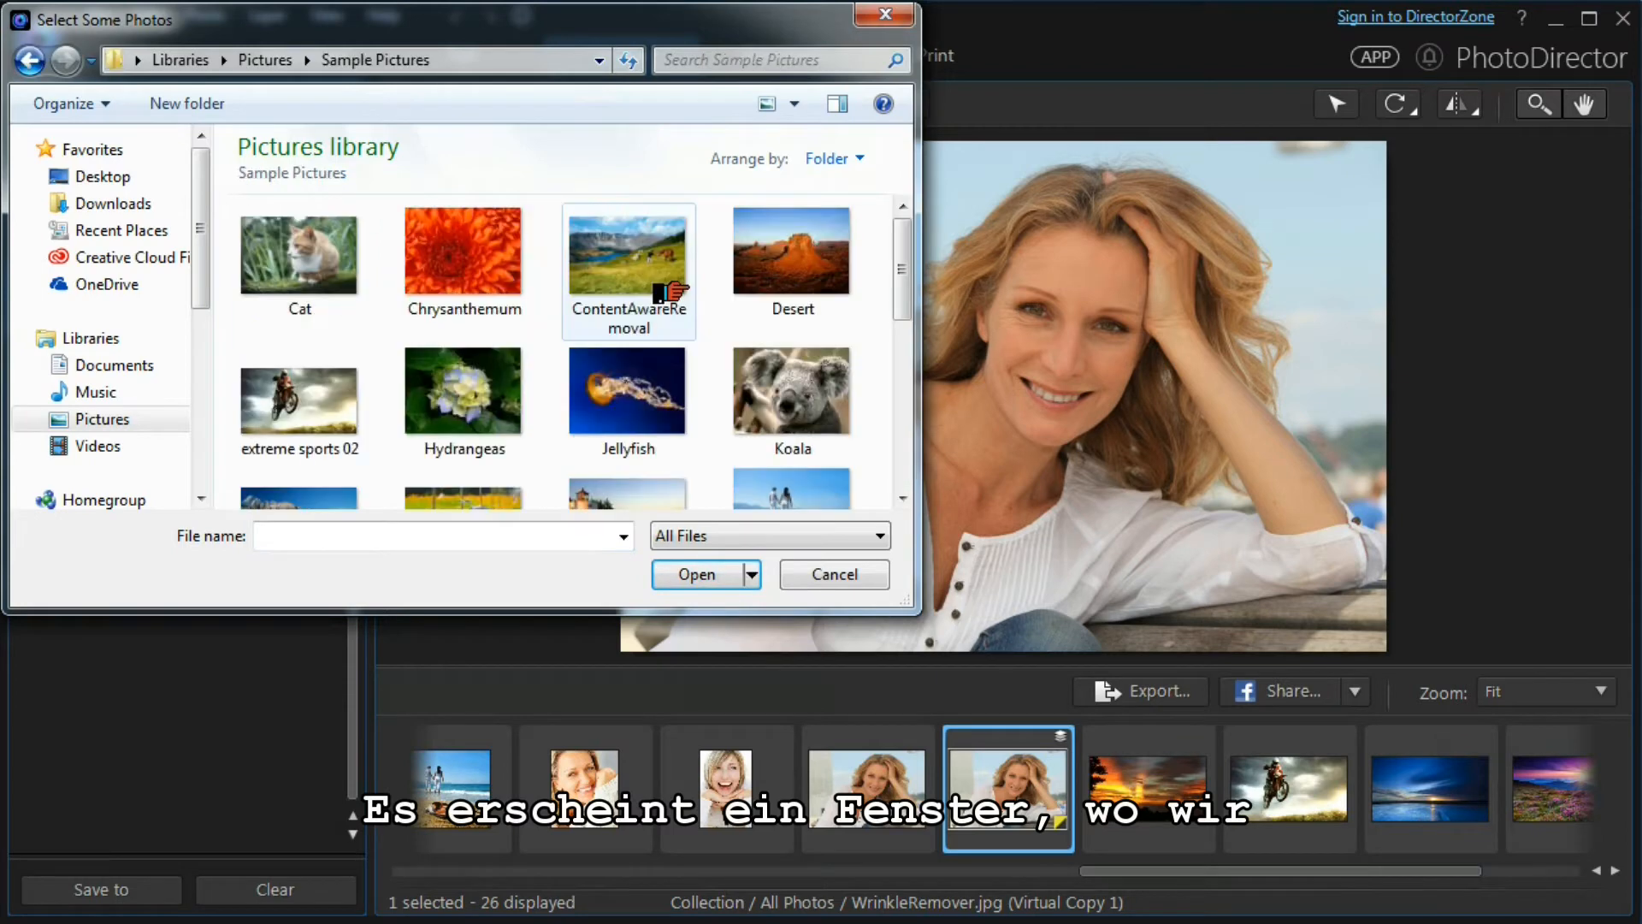
scroll(889, 300, "down", 3)
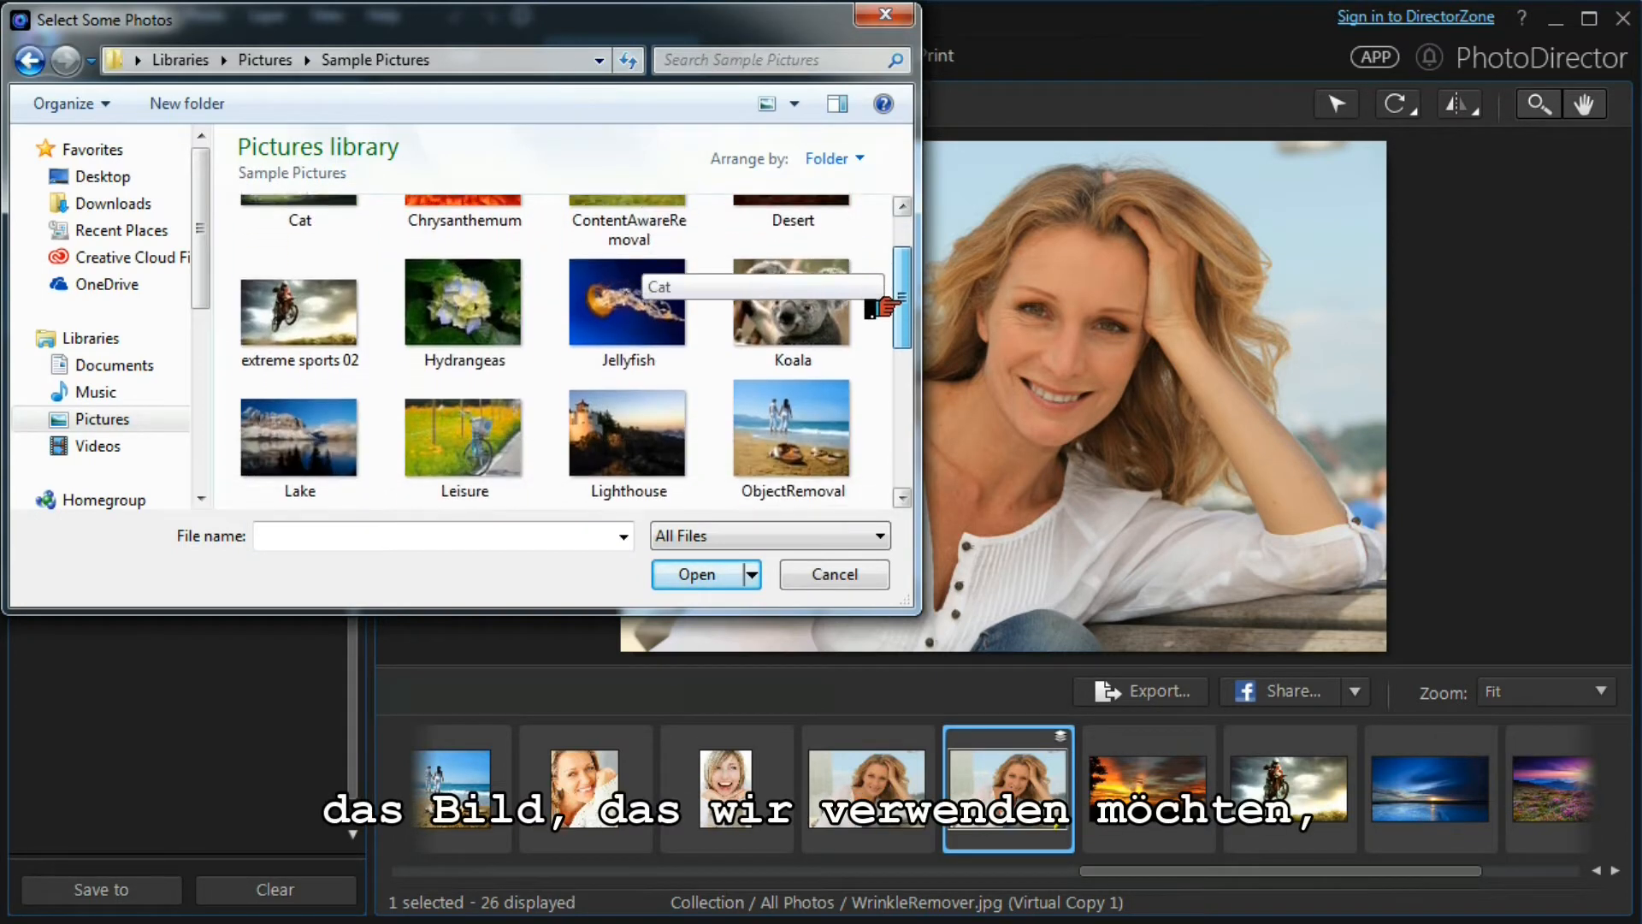
left_click(272, 405)
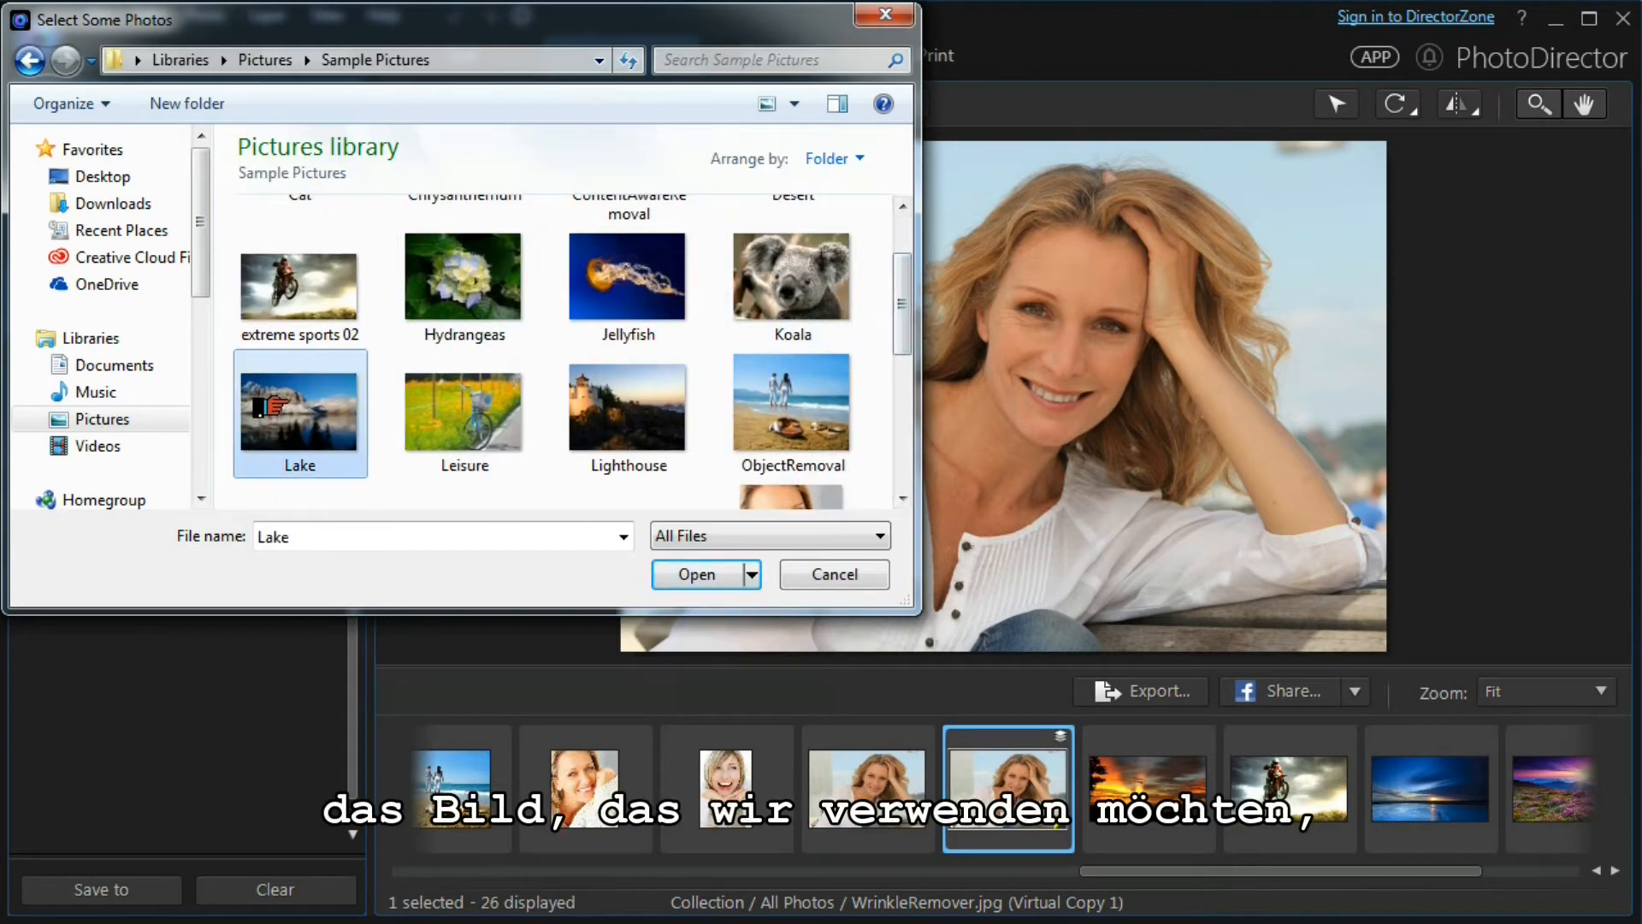
left_click(667, 573)
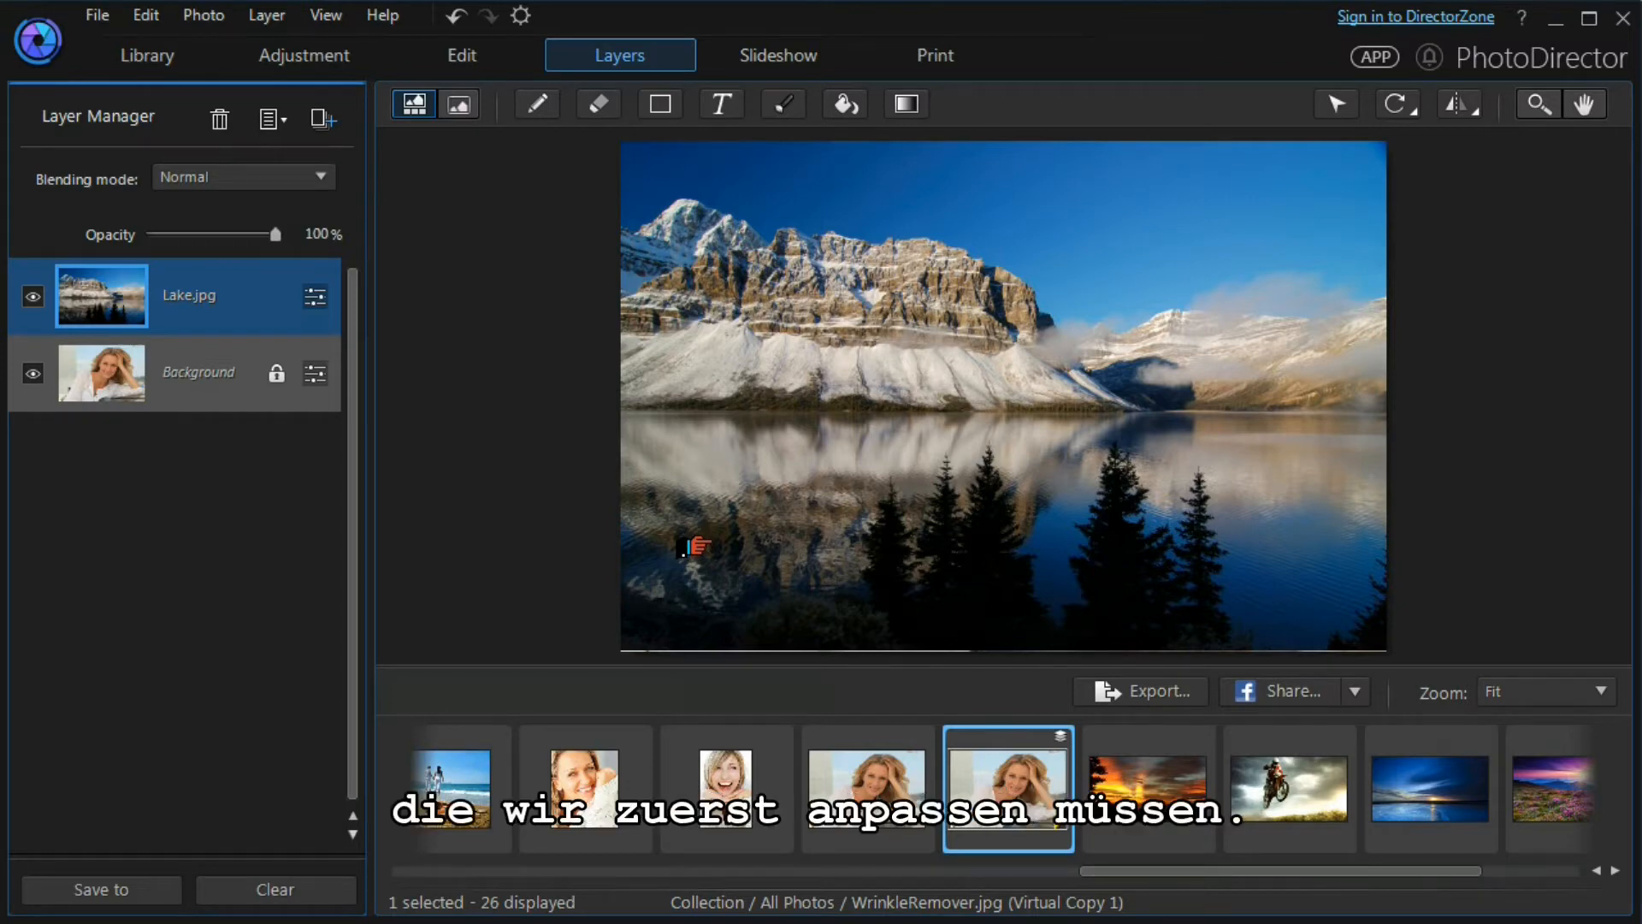
Enlarge the Lake.jpg layer slightly so it covers the whole background, and set its opacity to 24%
left_click(1322, 107)
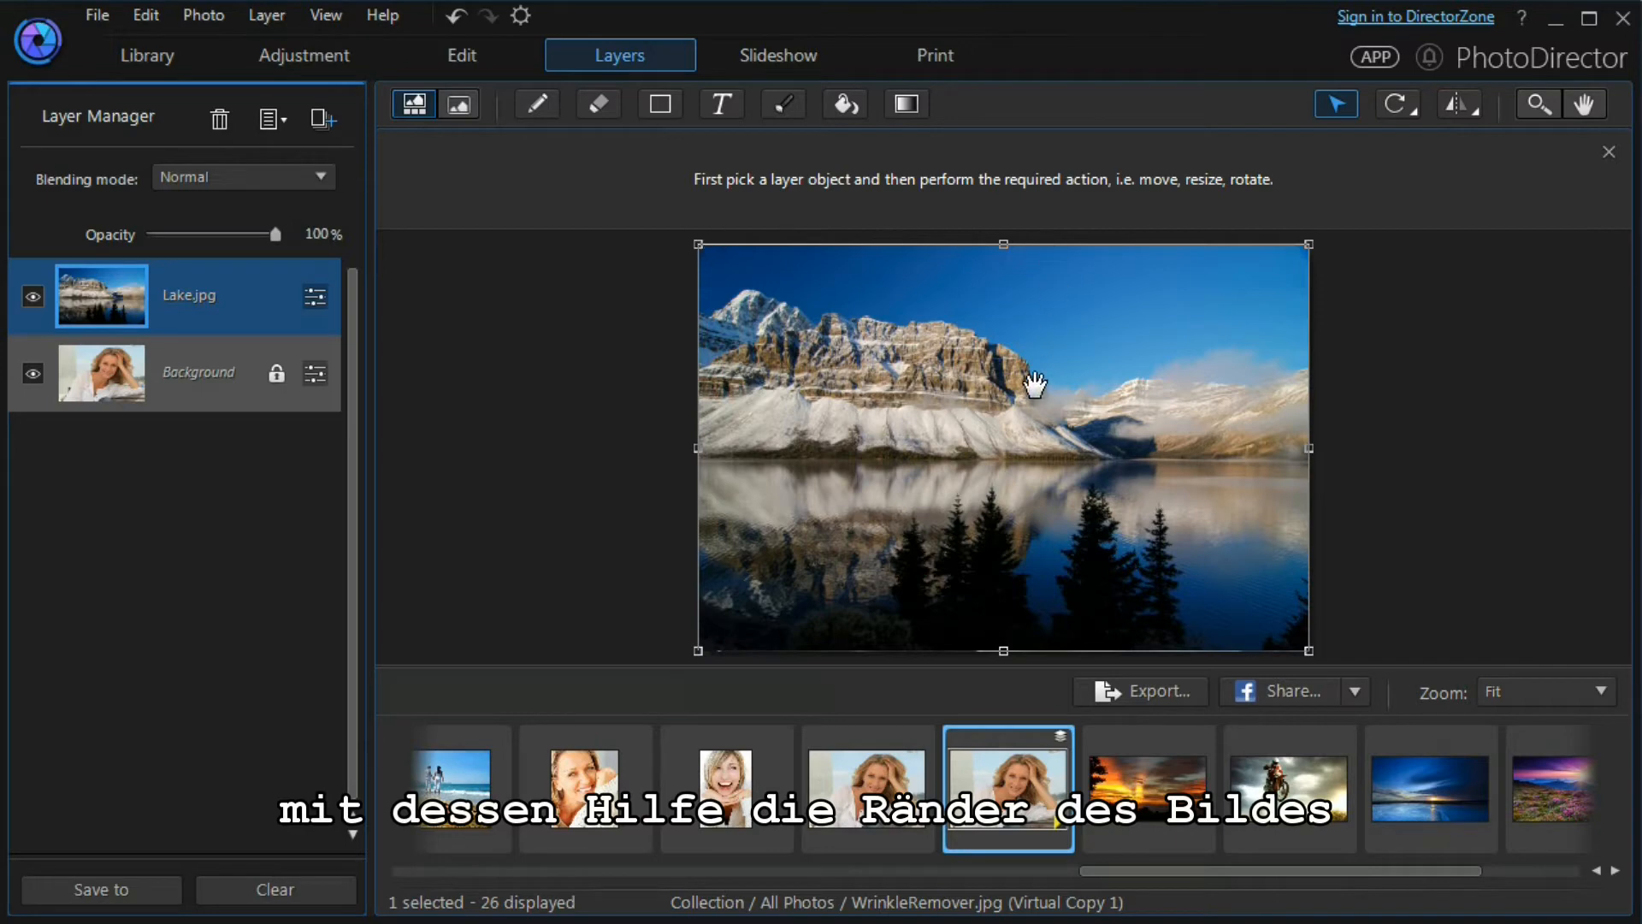
left_click_drag(701, 246, 693, 245)
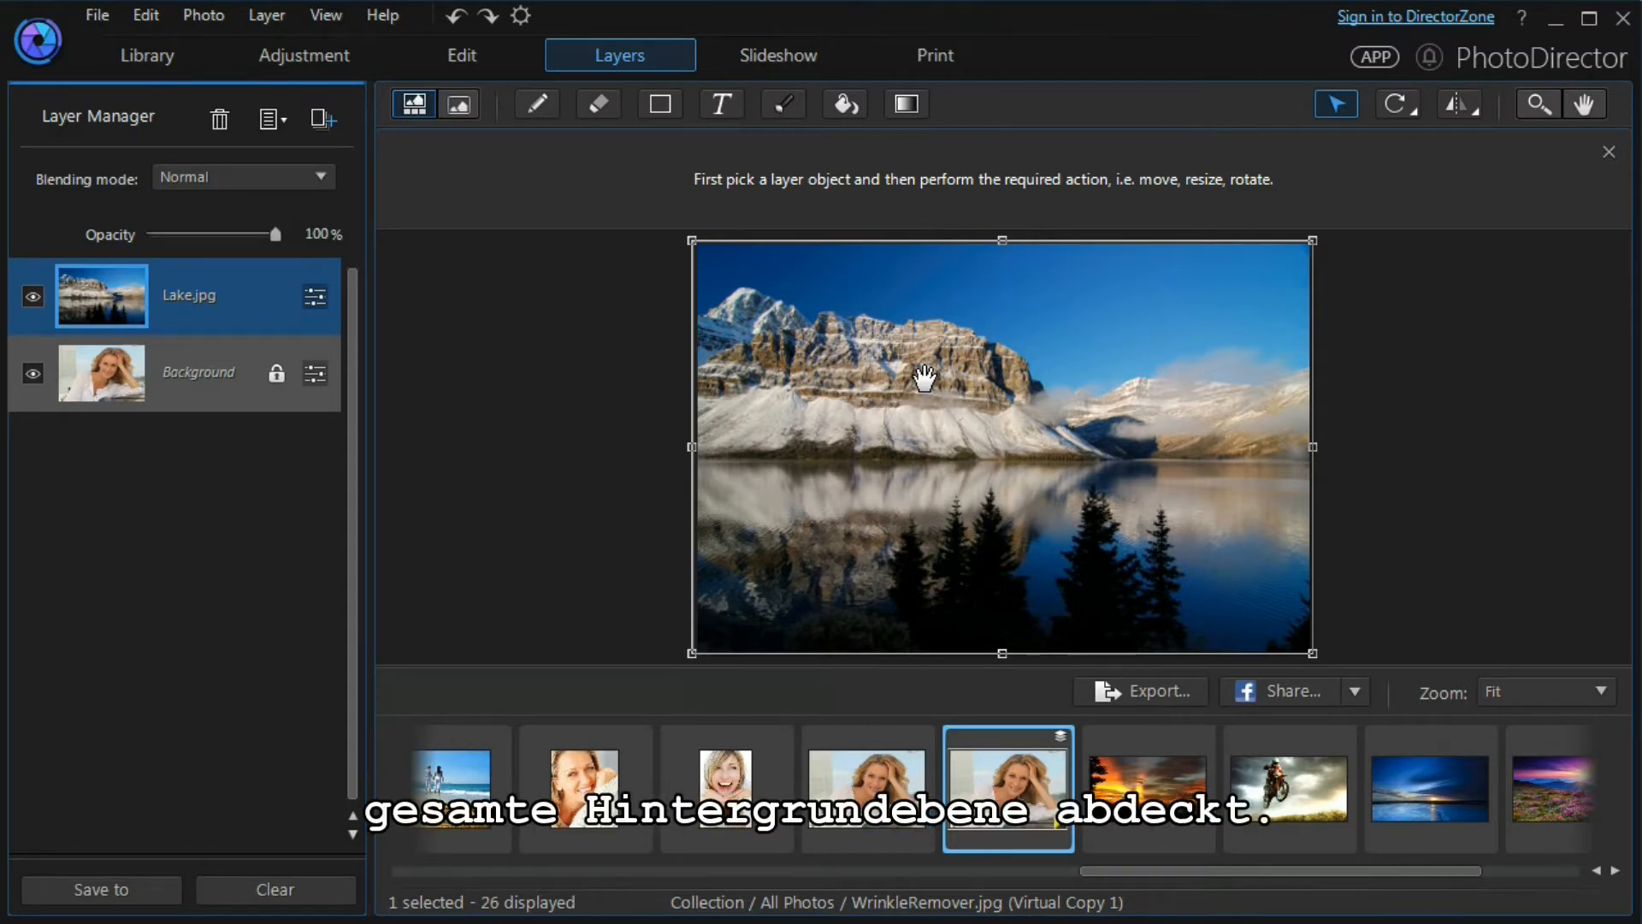
left_click_drag(257, 246, 162, 250)
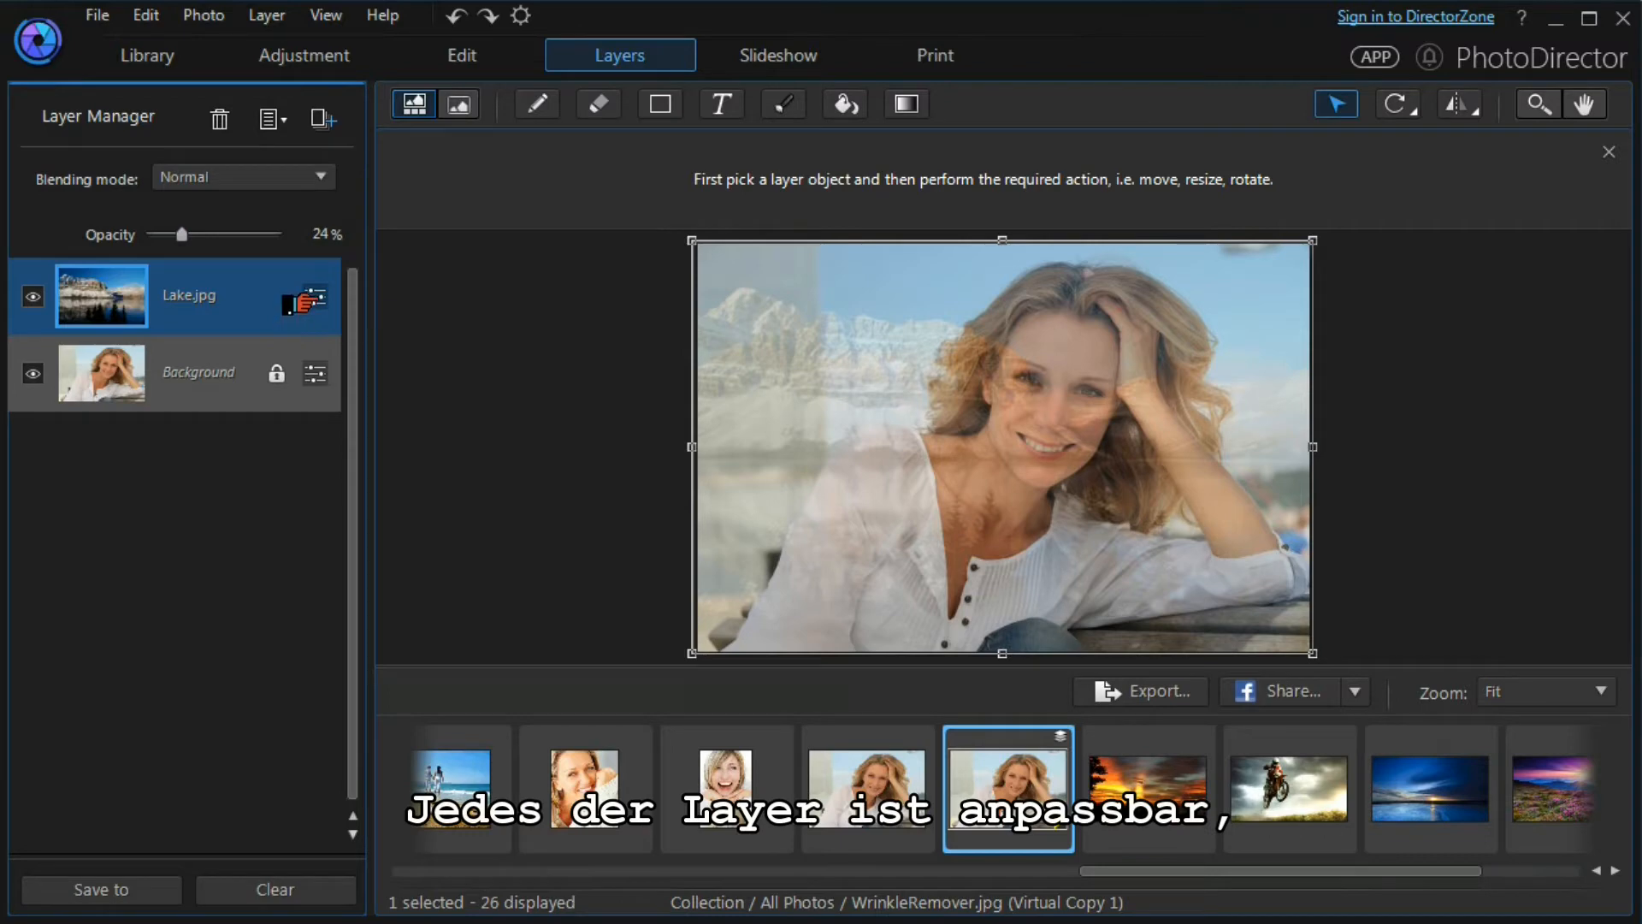
Examine the adjustment settings available for the Lake.jpg layer and close them without altering any value
left_click(301, 300)
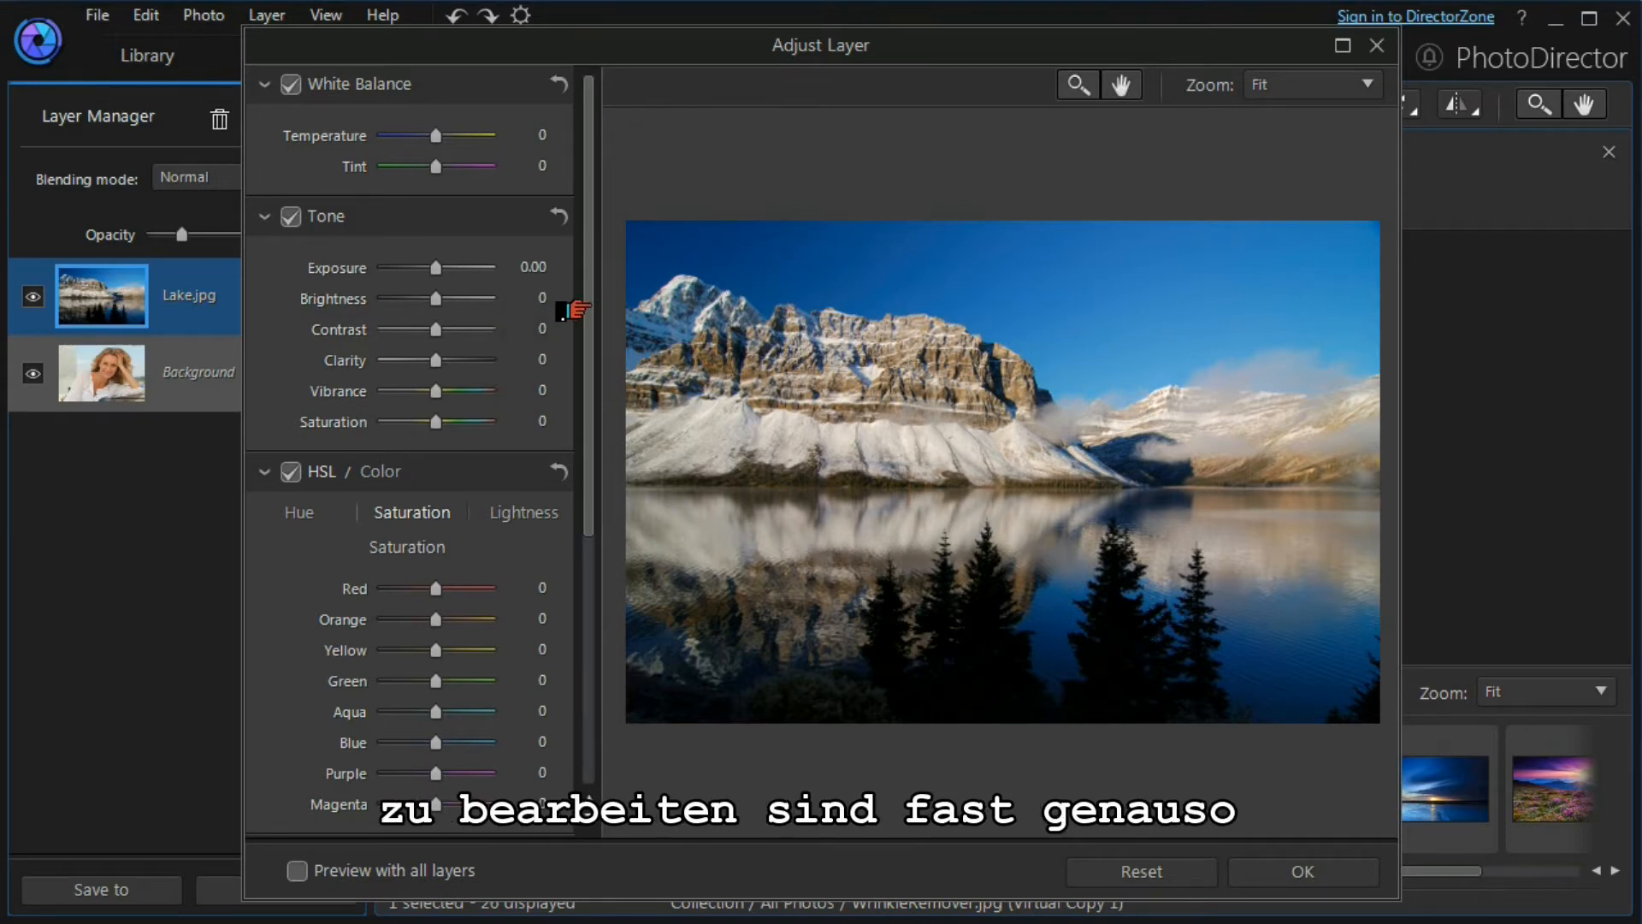
left_click_drag(587, 326, 583, 283)
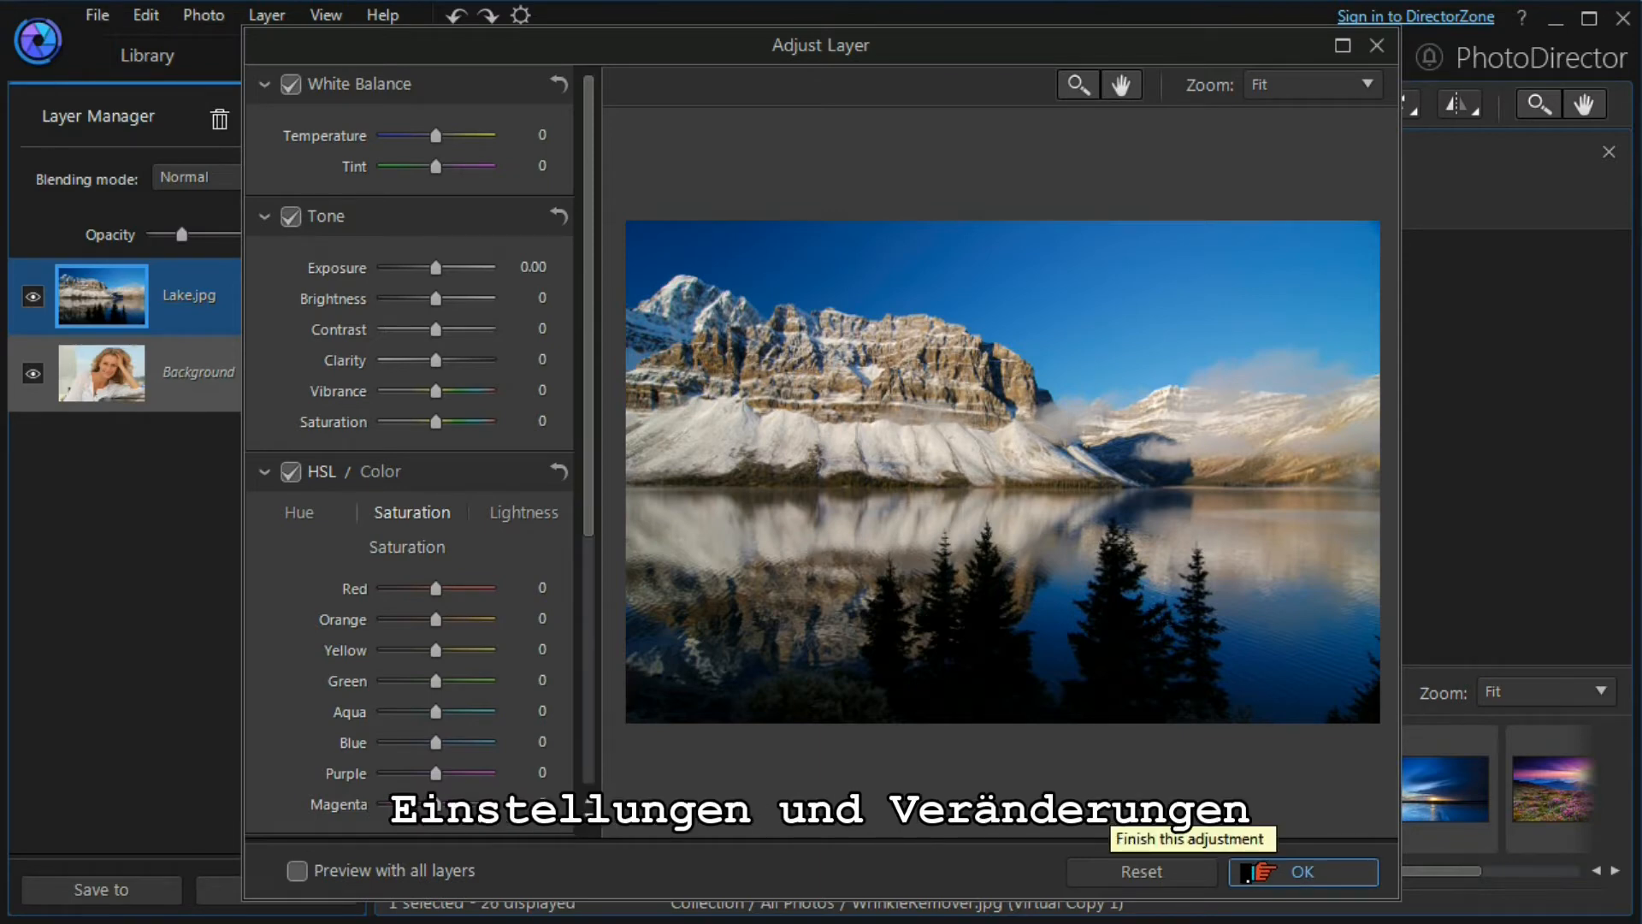
left_click(1247, 872)
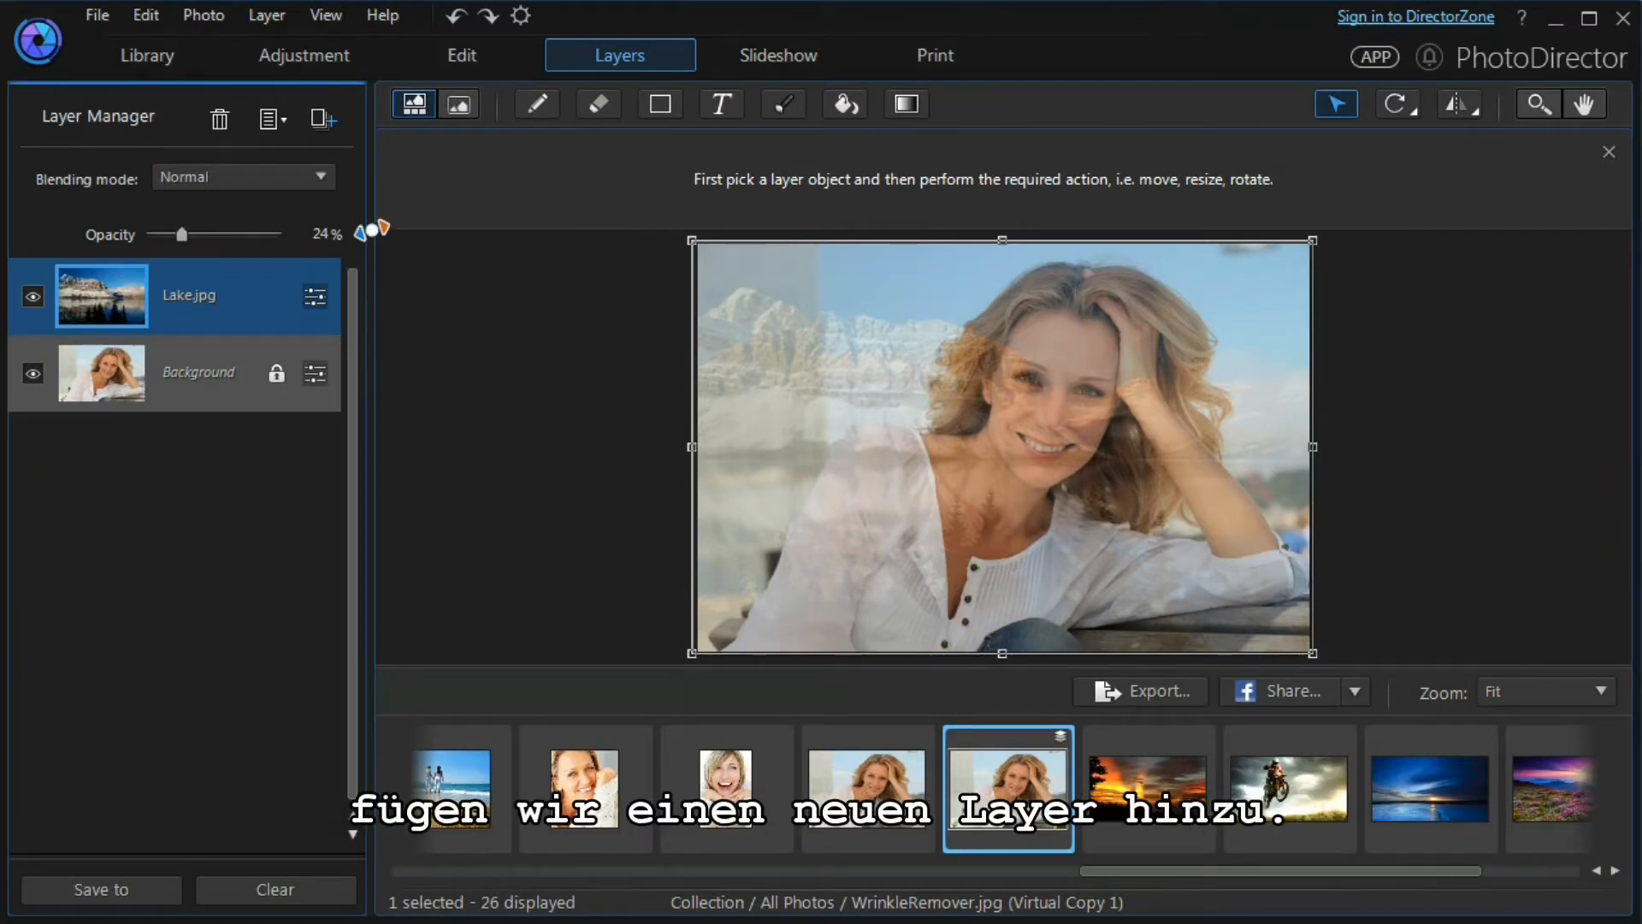
Add an empty layer above Lake.jpg and rename it "Main Text"
left_click(307, 125)
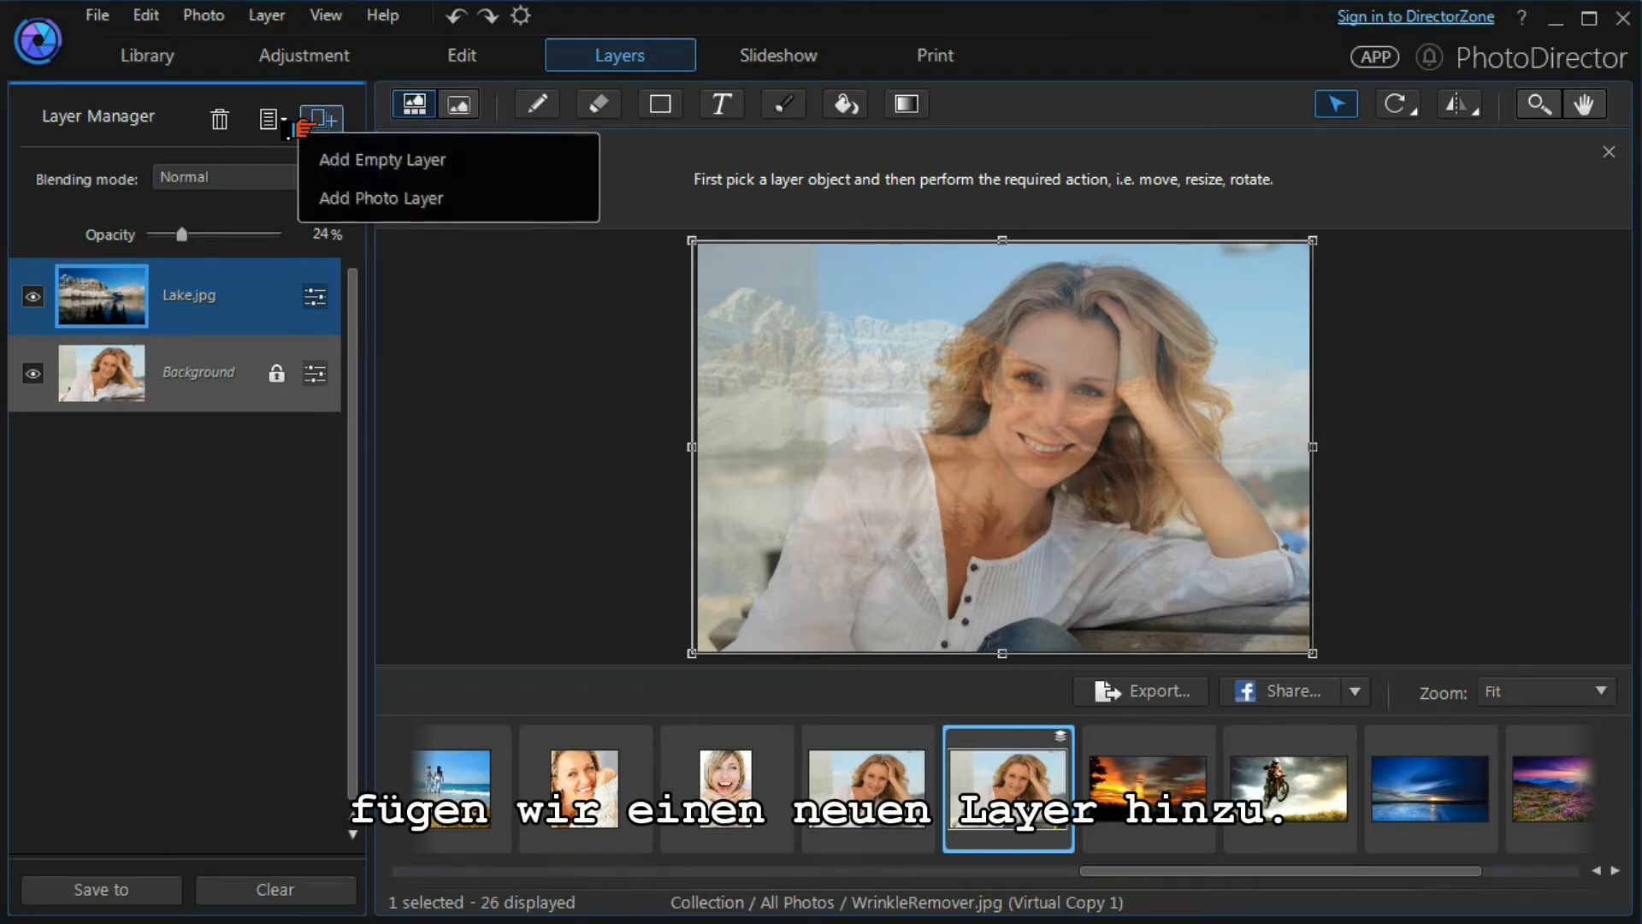
left_click(328, 175)
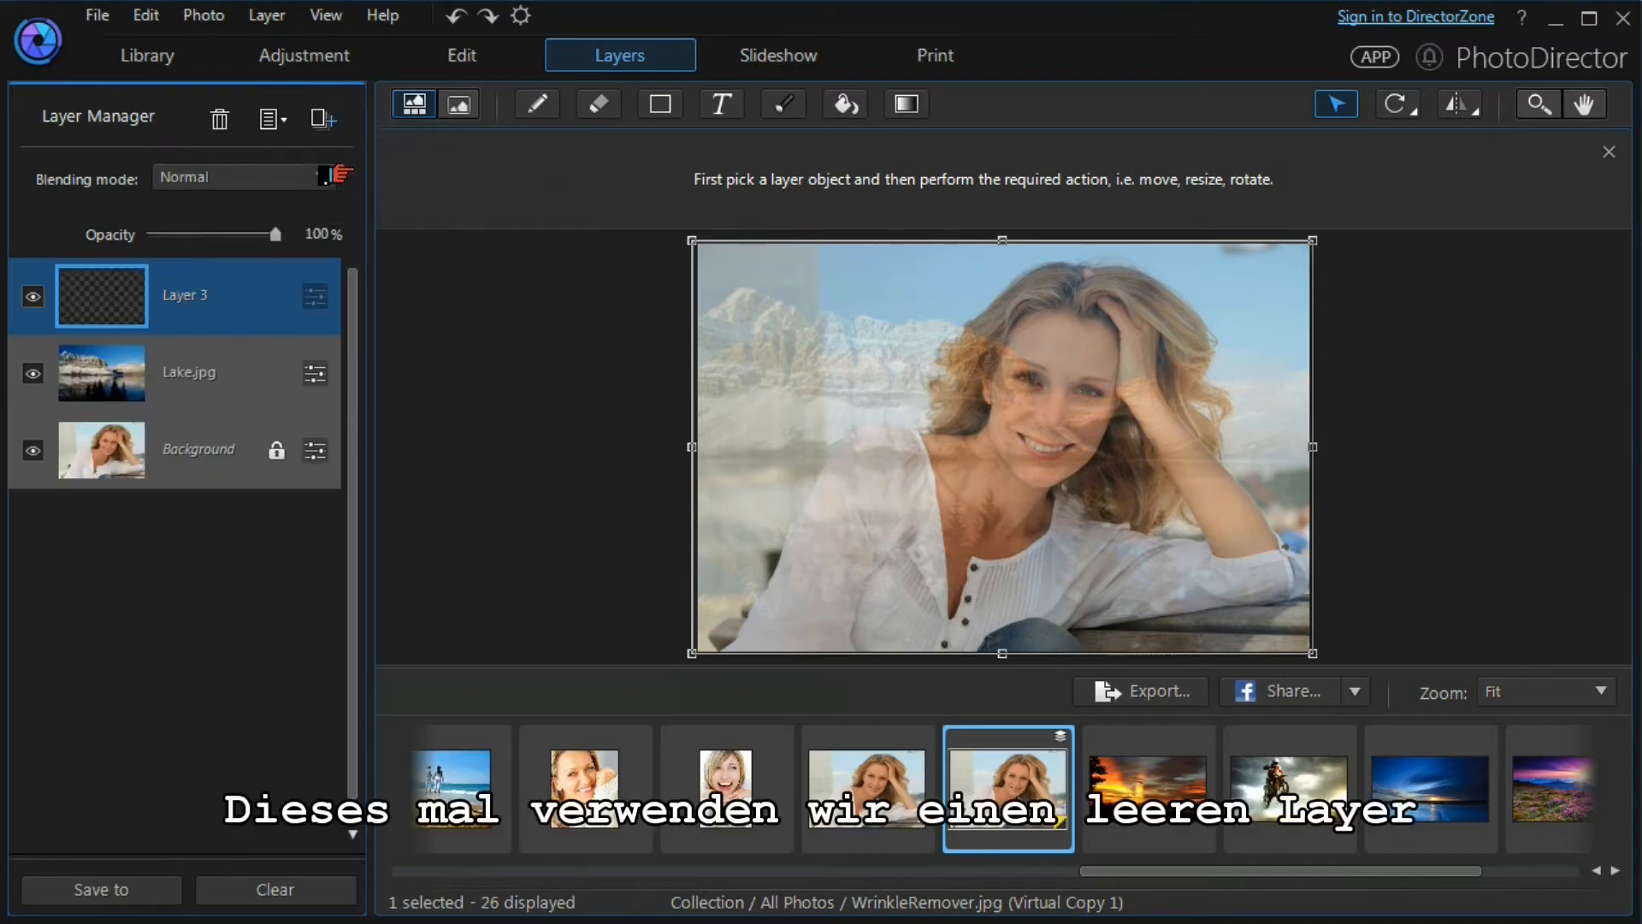
right_click(214, 299)
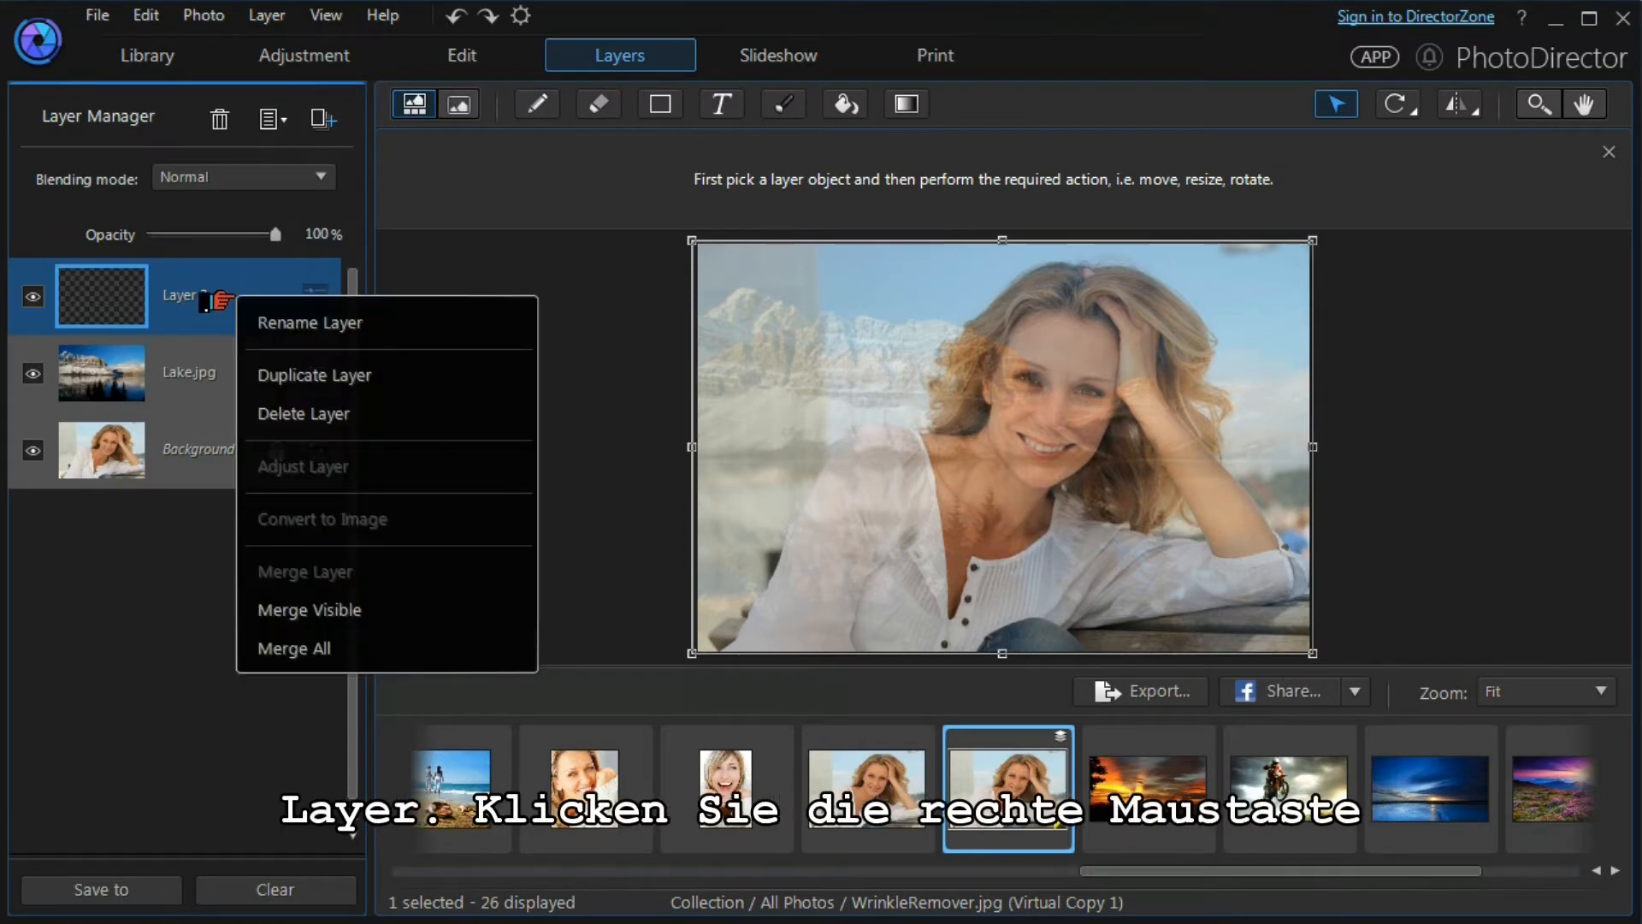
left_click(267, 327)
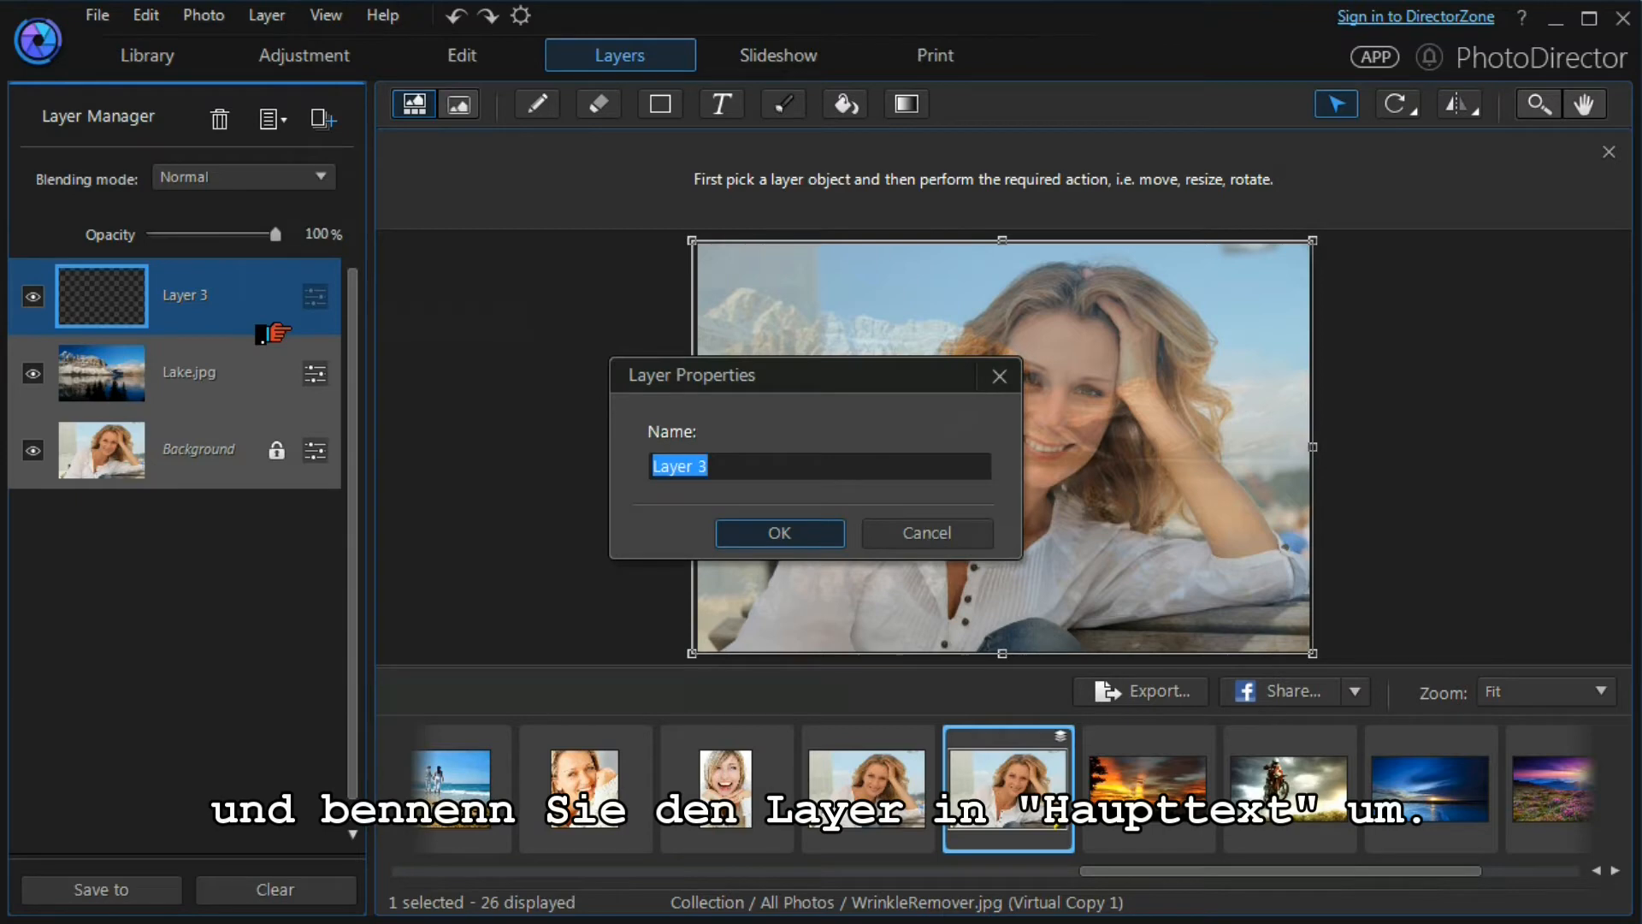
type("Main")
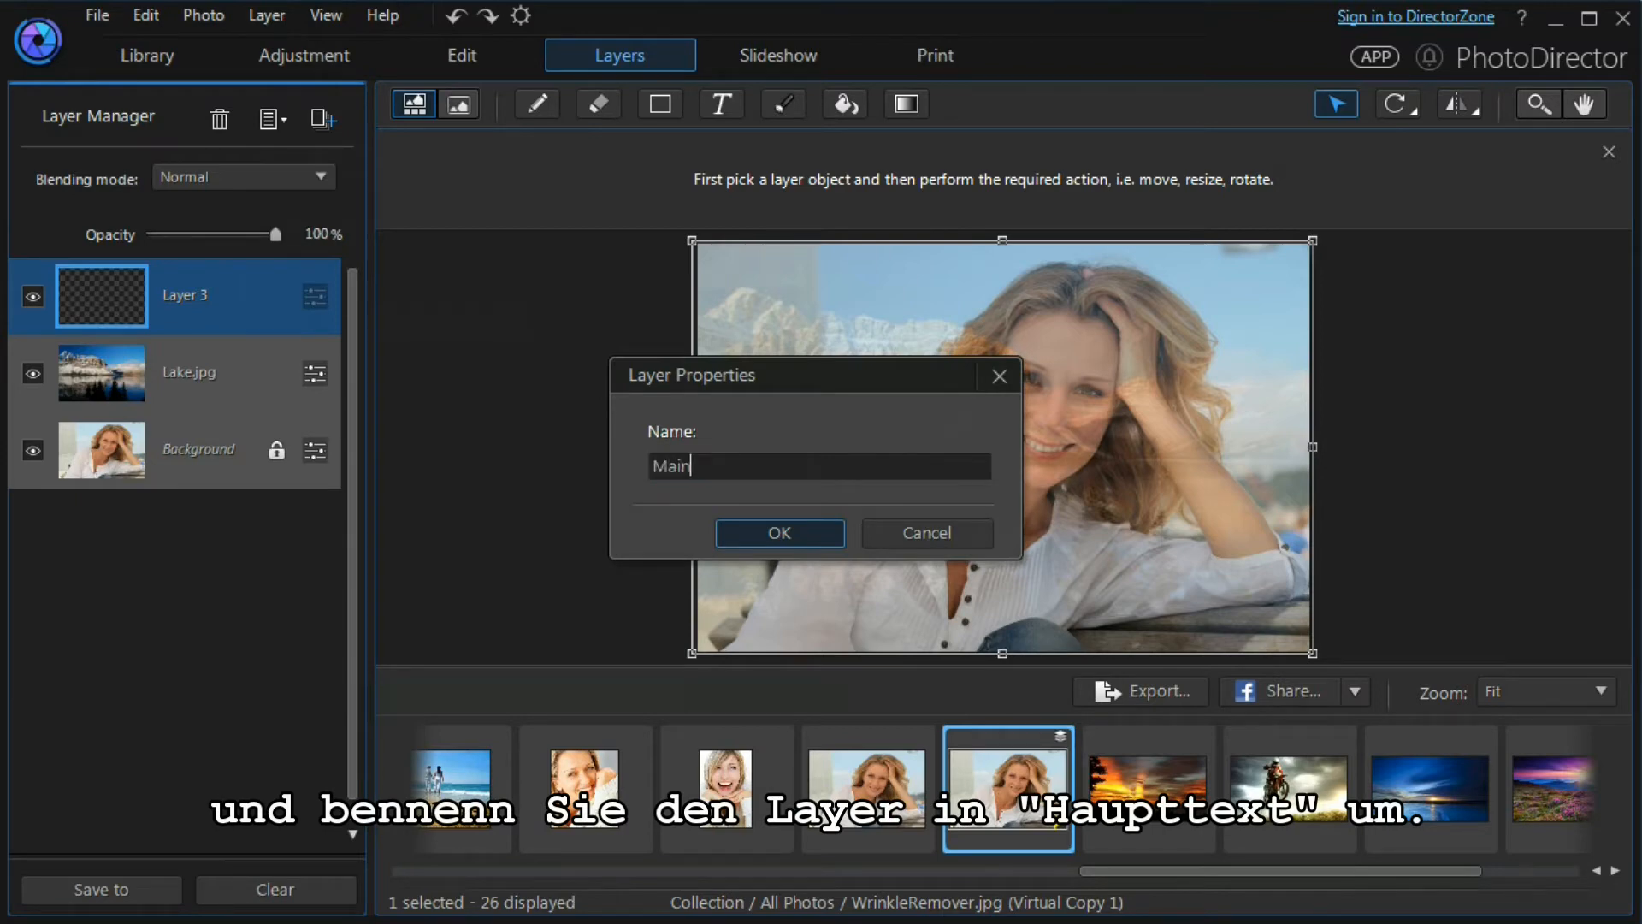
type(" Text")
left_click(753, 534)
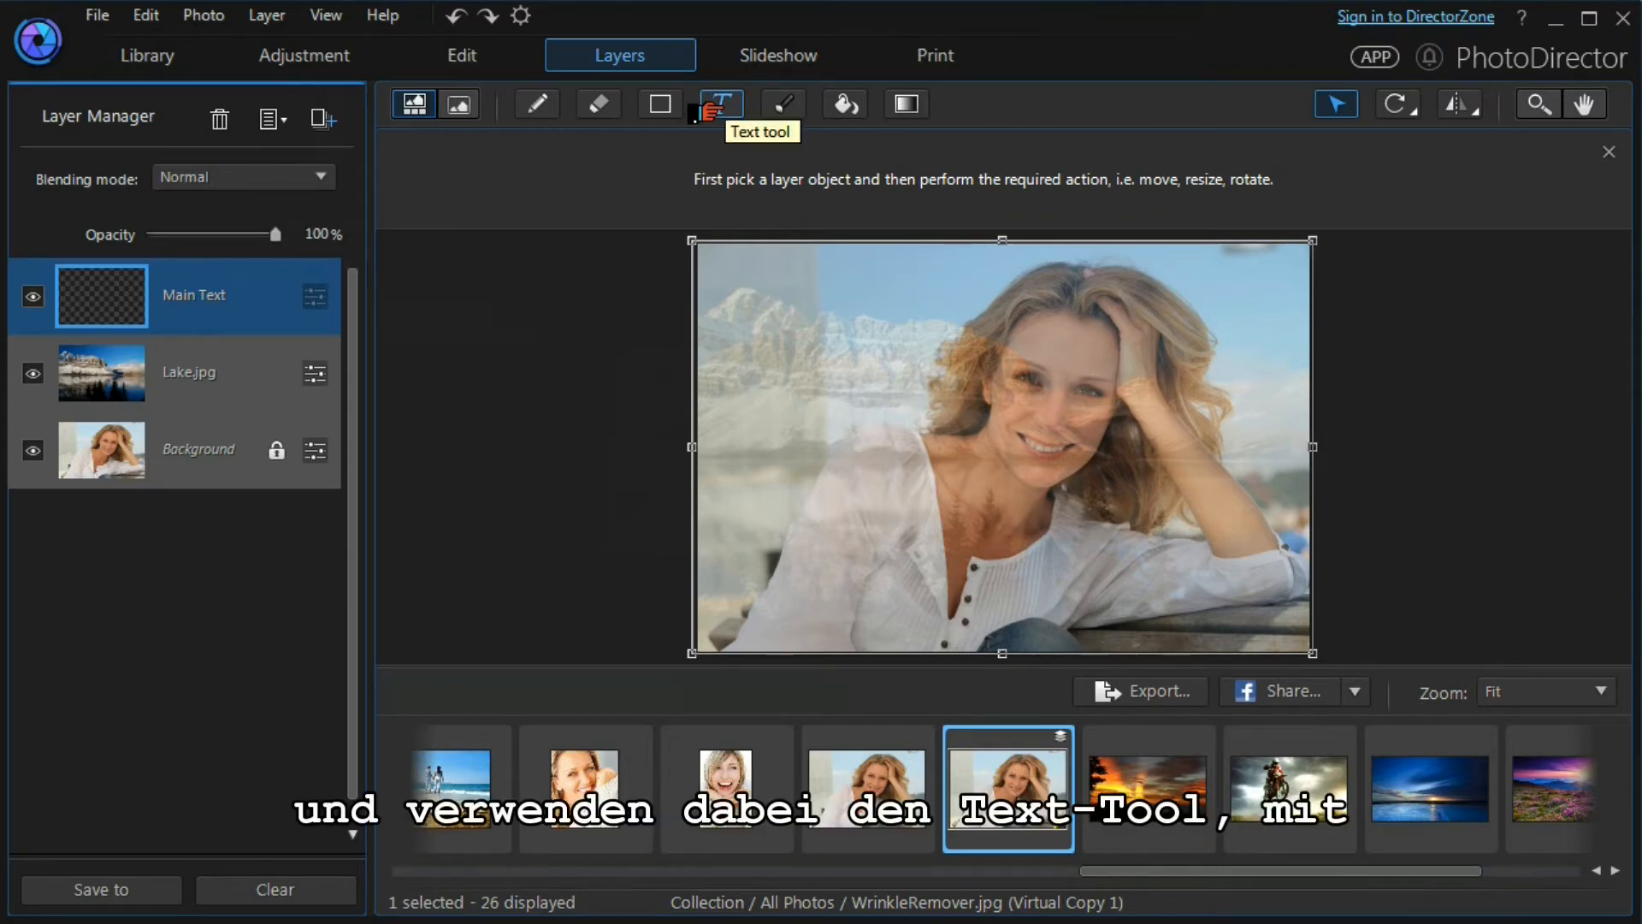
Use the Text tool to enter "Vacations of a lifetime" over the mountains beside the woman, keeping the current blue text color
left_click(709, 109)
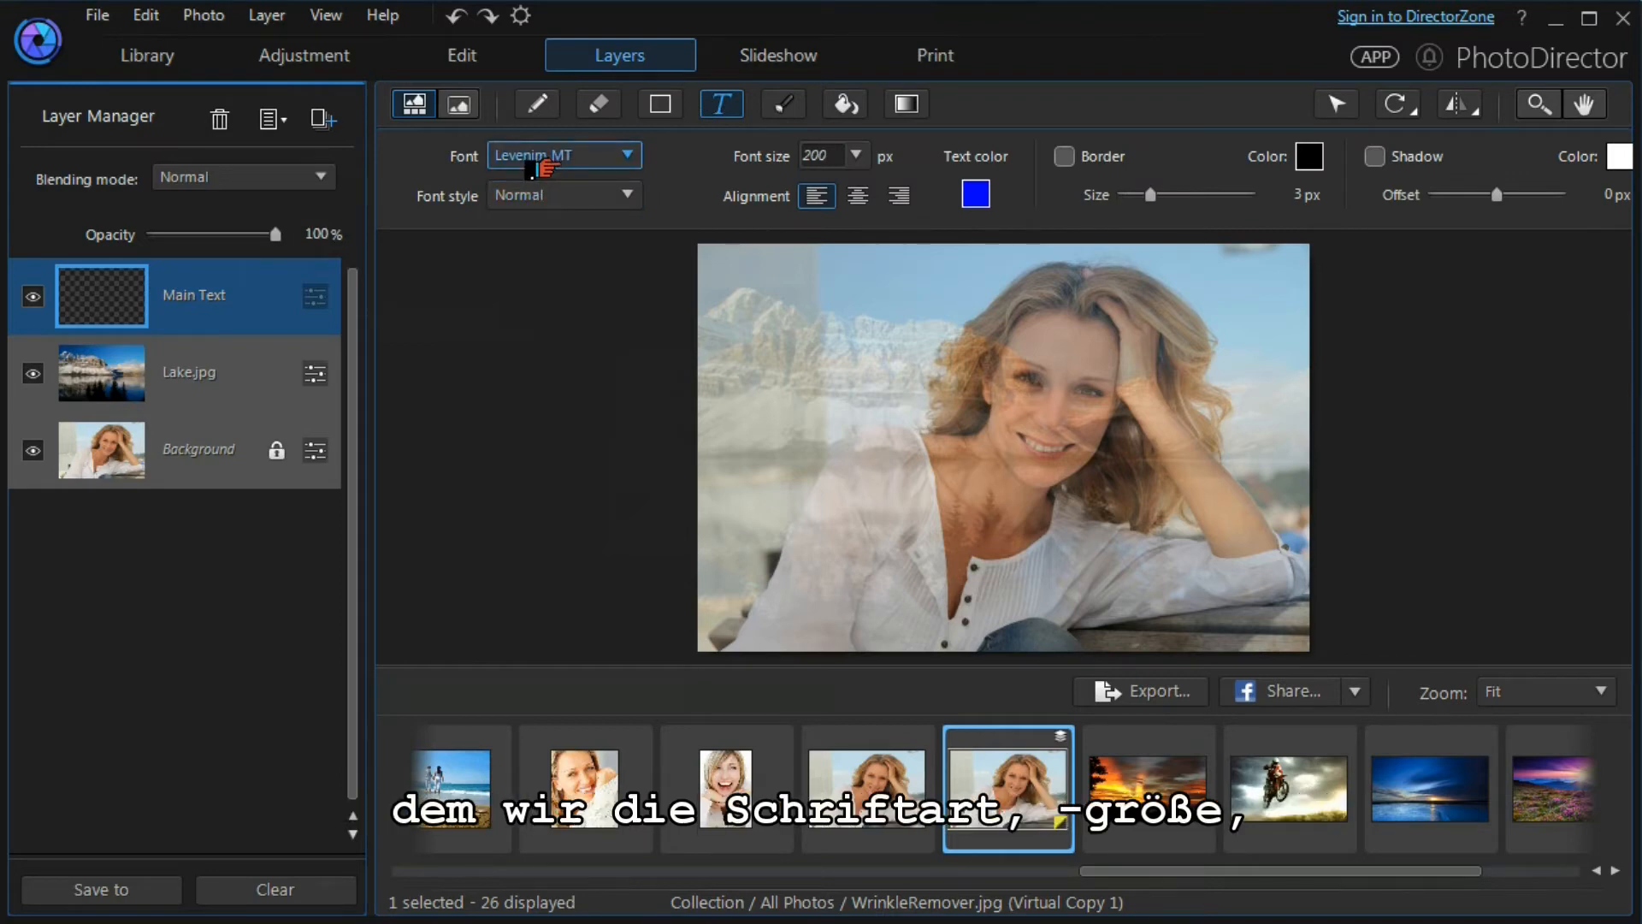
left_click(965, 202)
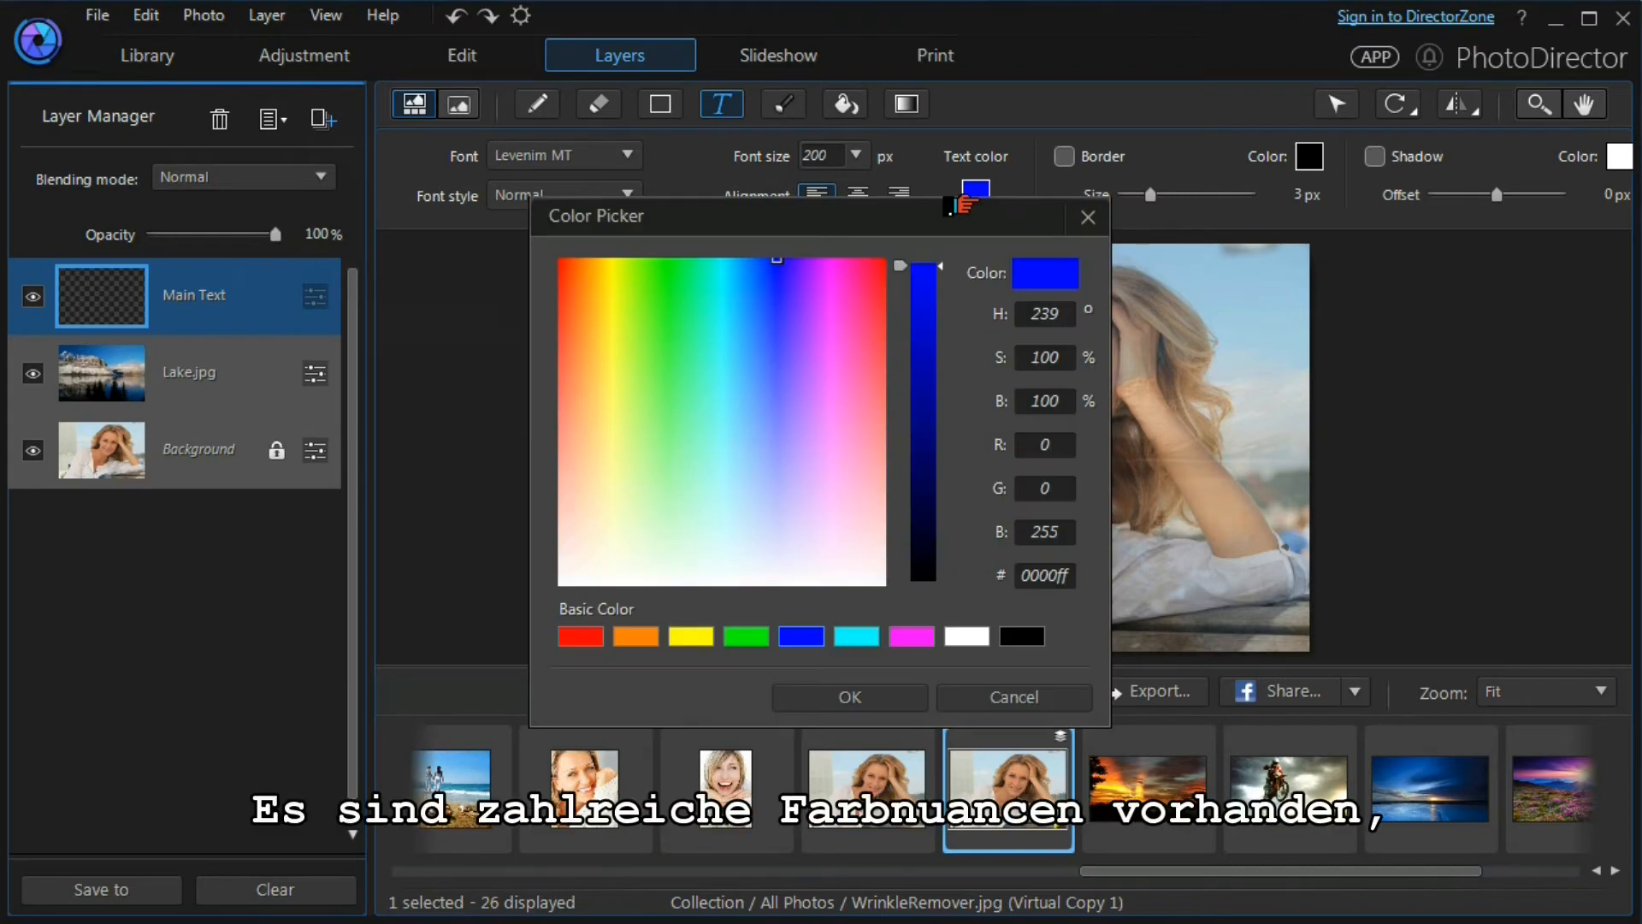
left_click(957, 707)
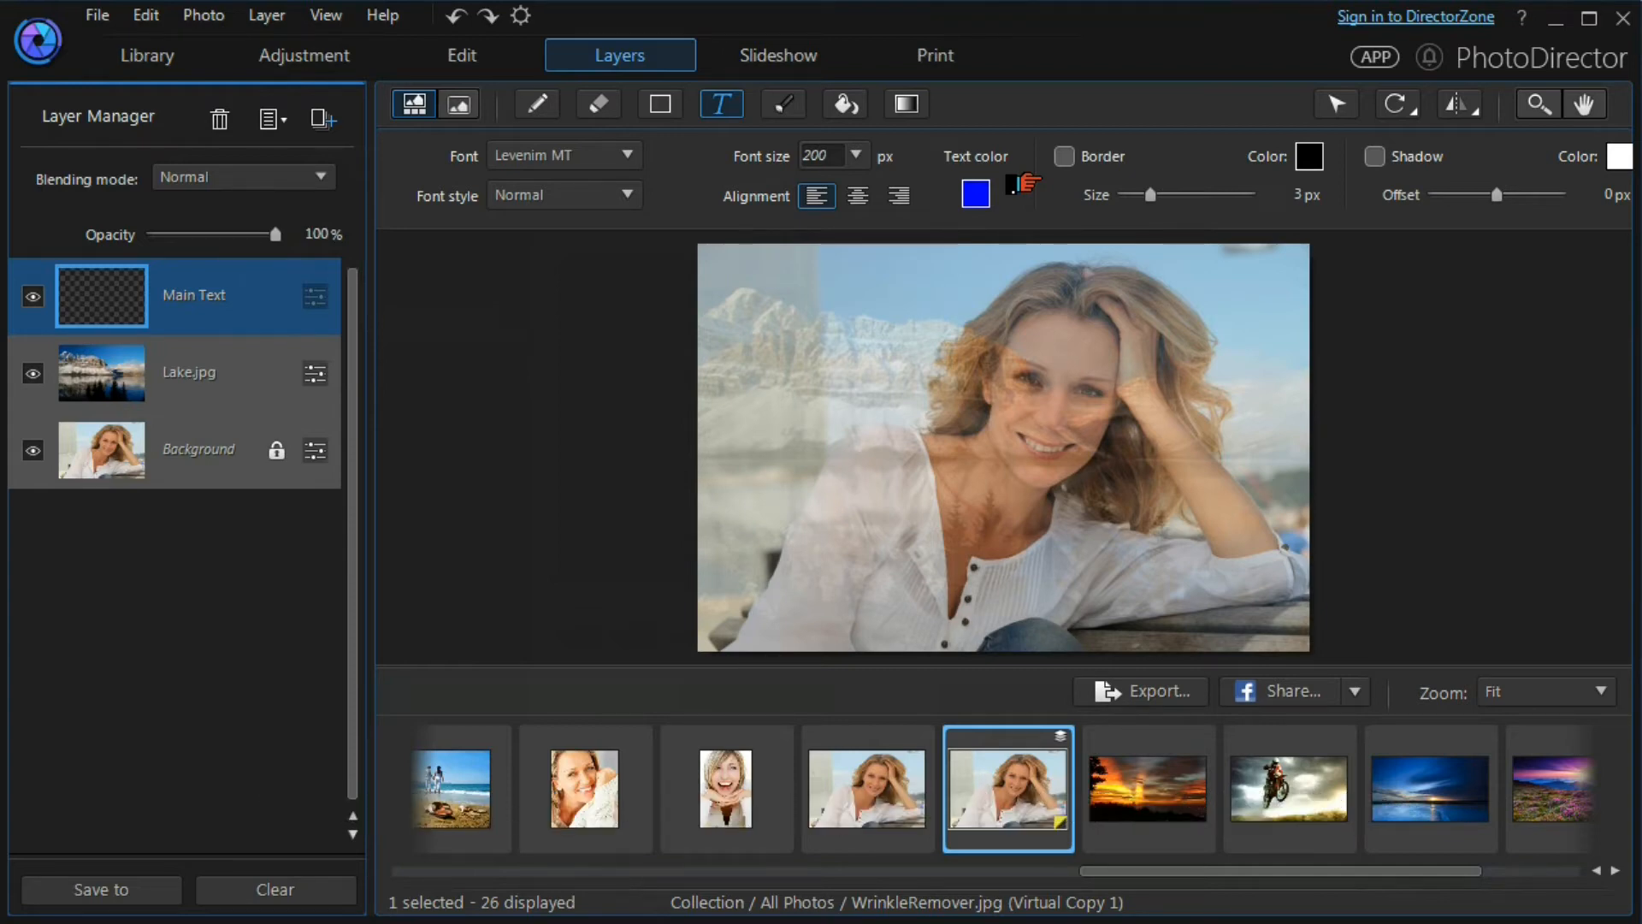
left_click(748, 301)
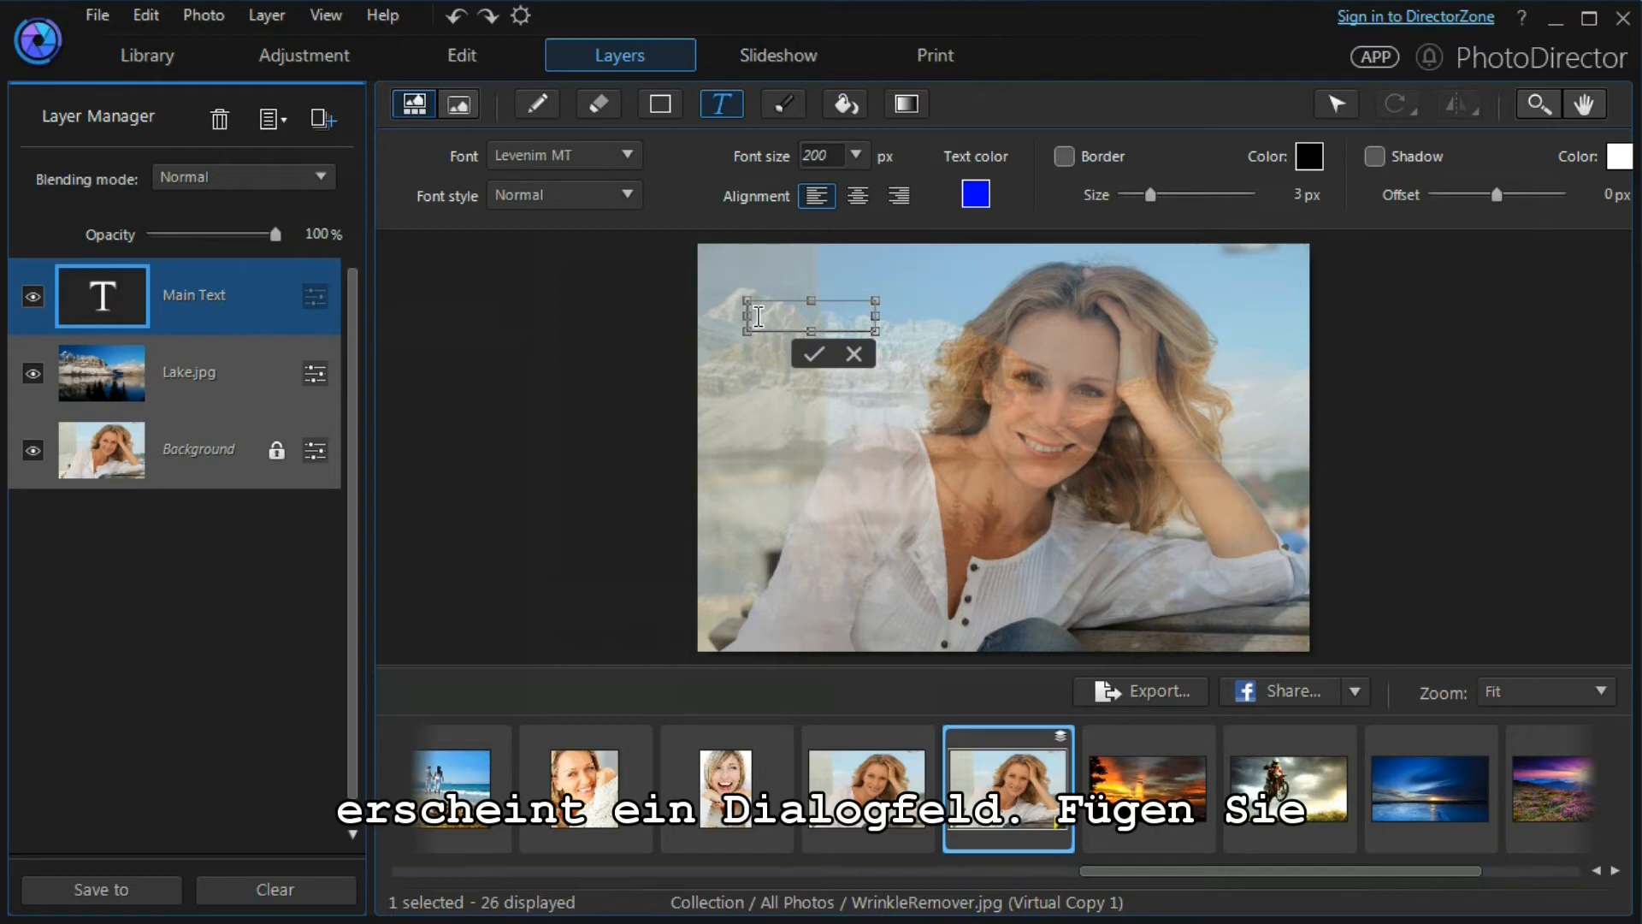
type("Vacations of a lifetime")
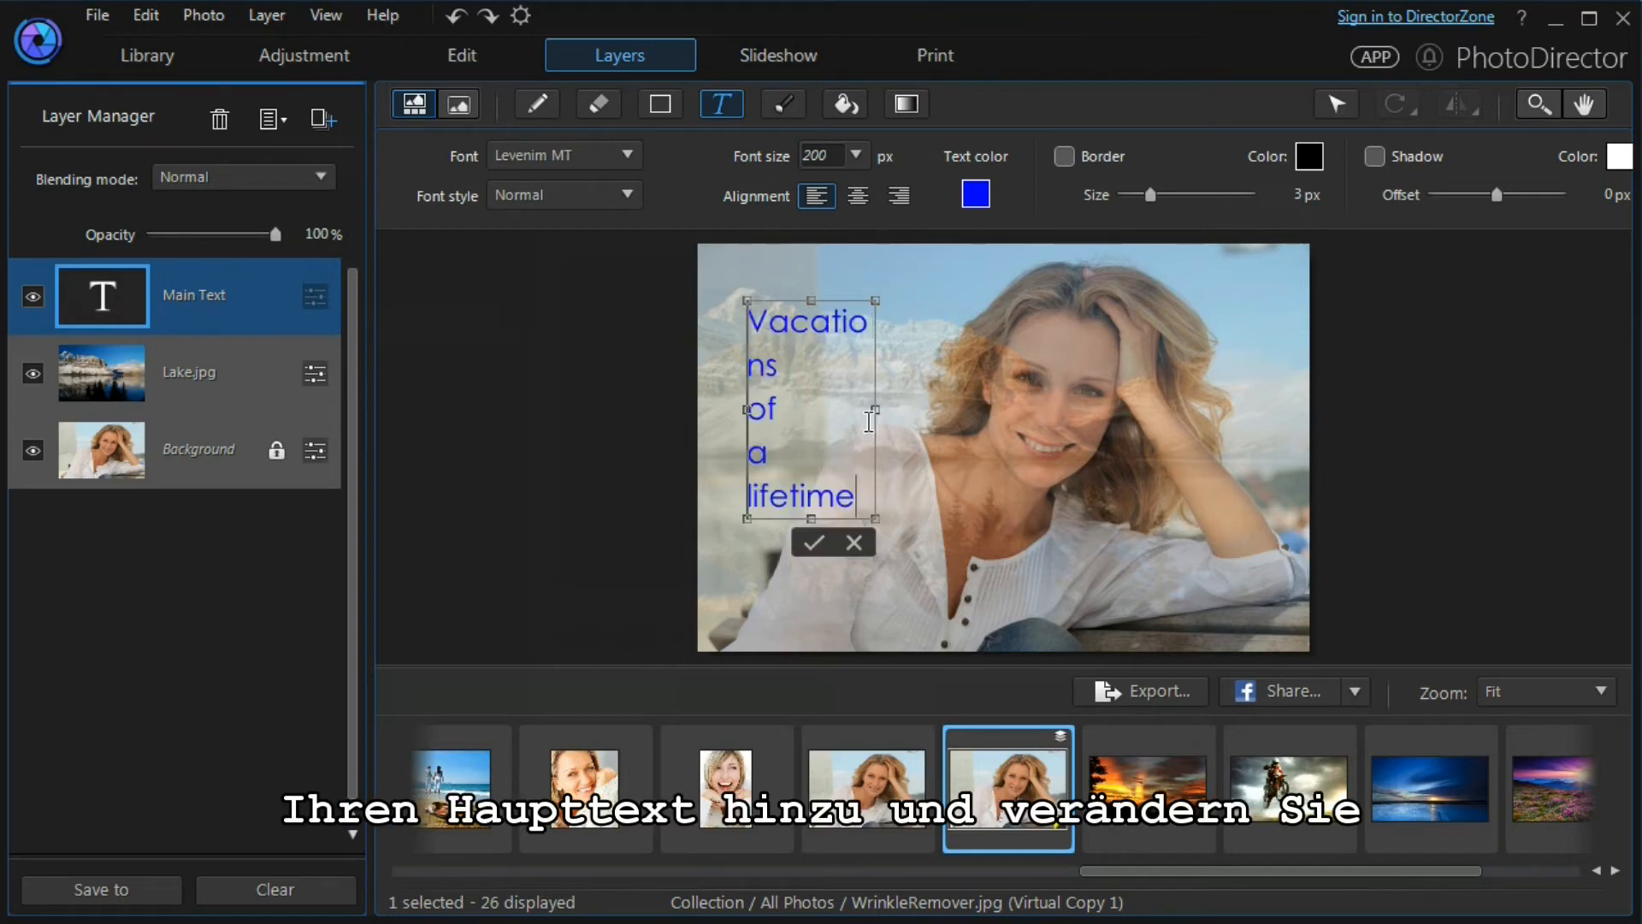
Resize the text box to fit three lines, indent "of" beneath "Vacations", shift the text toward the photo's upper corner and apply it
left_click_drag(875, 410, 938, 408)
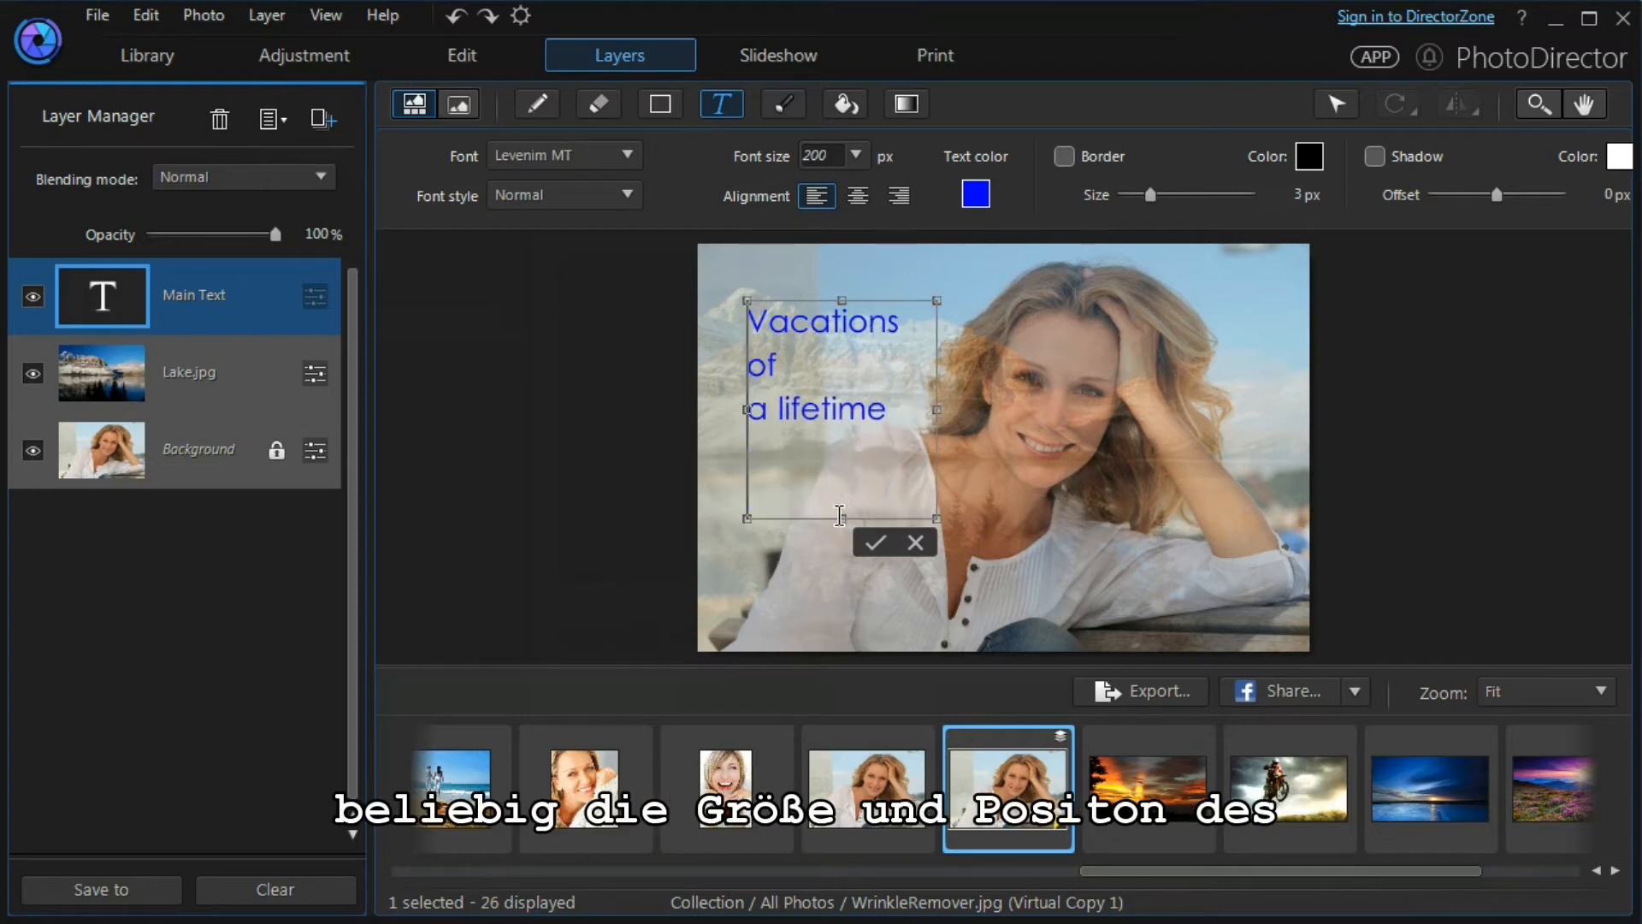
left_click_drag(842, 519, 834, 449)
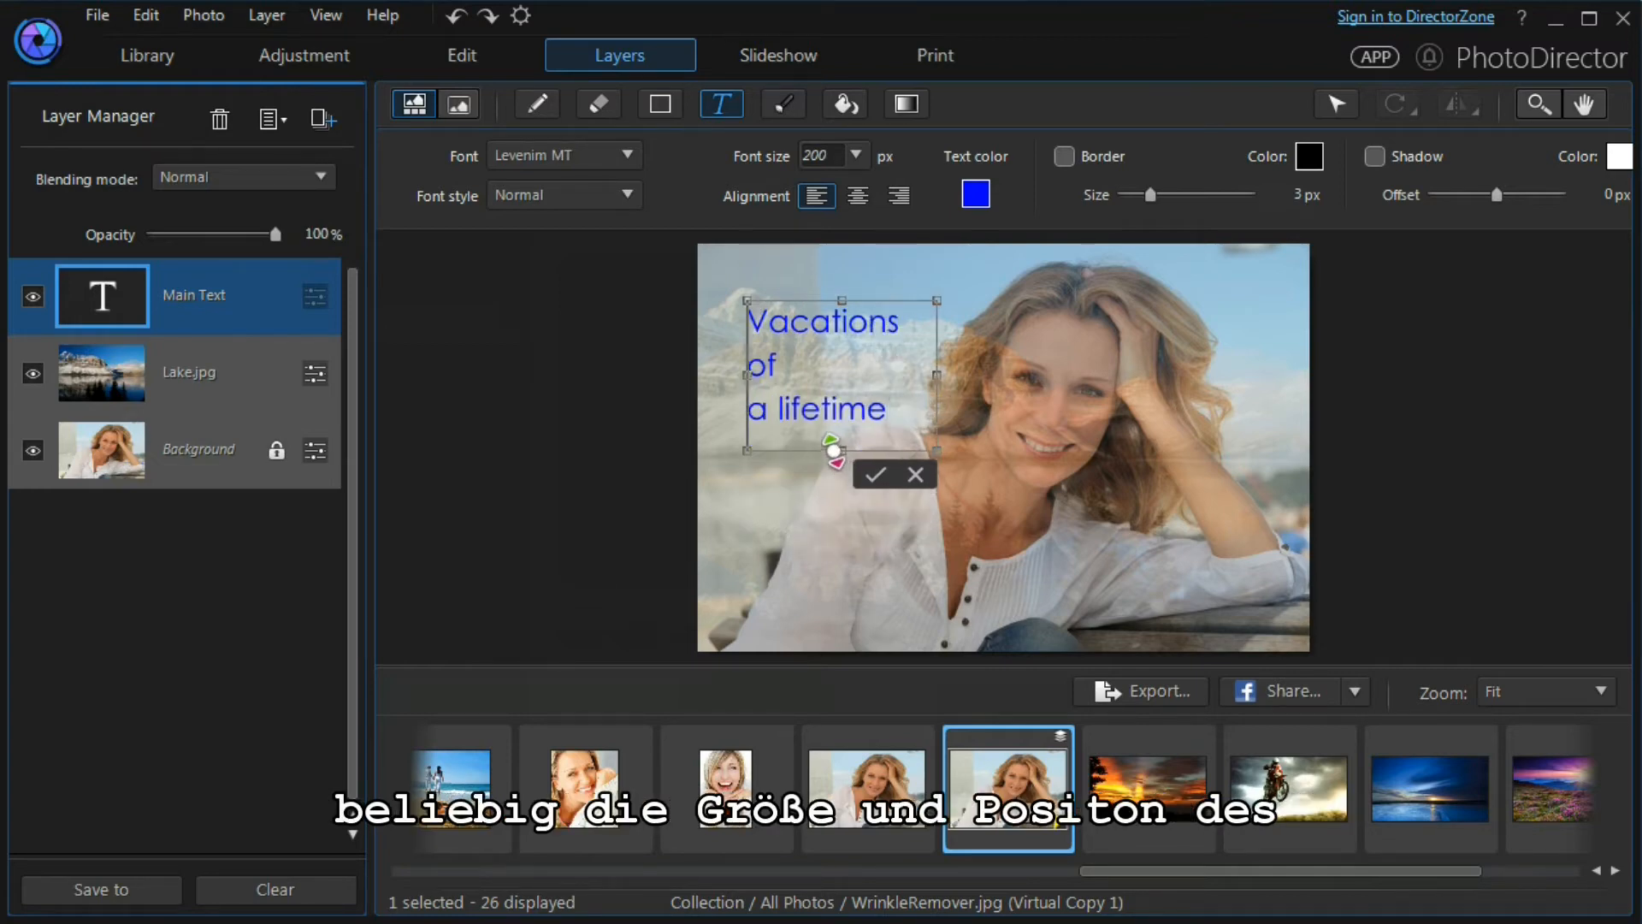
left_click(753, 370)
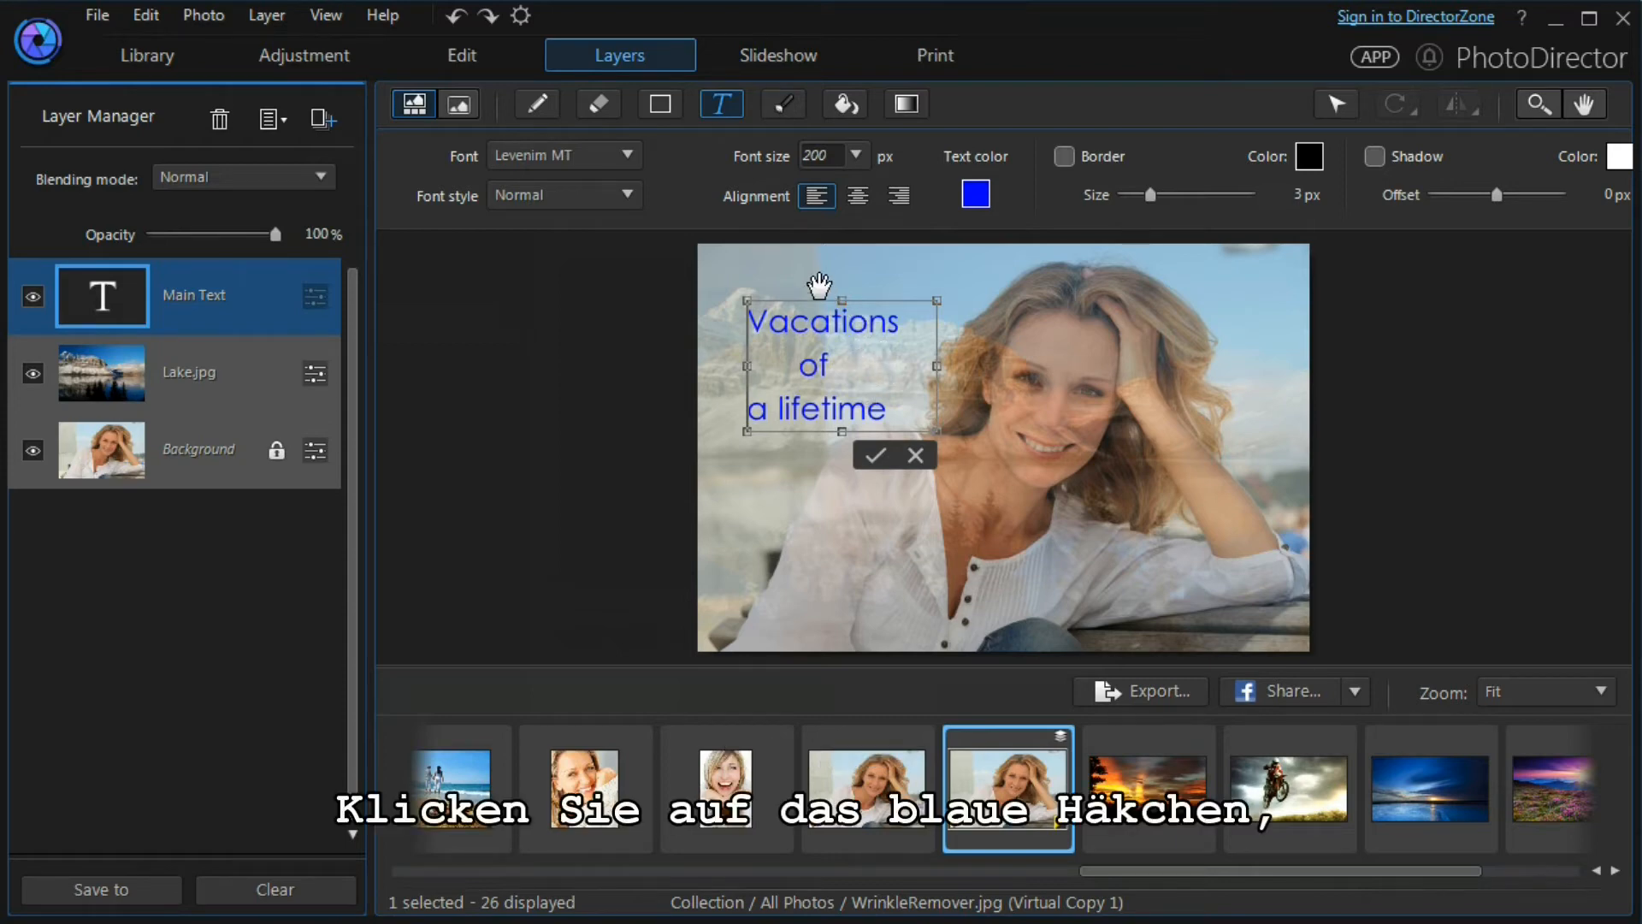
left_click_drag(820, 284, 805, 257)
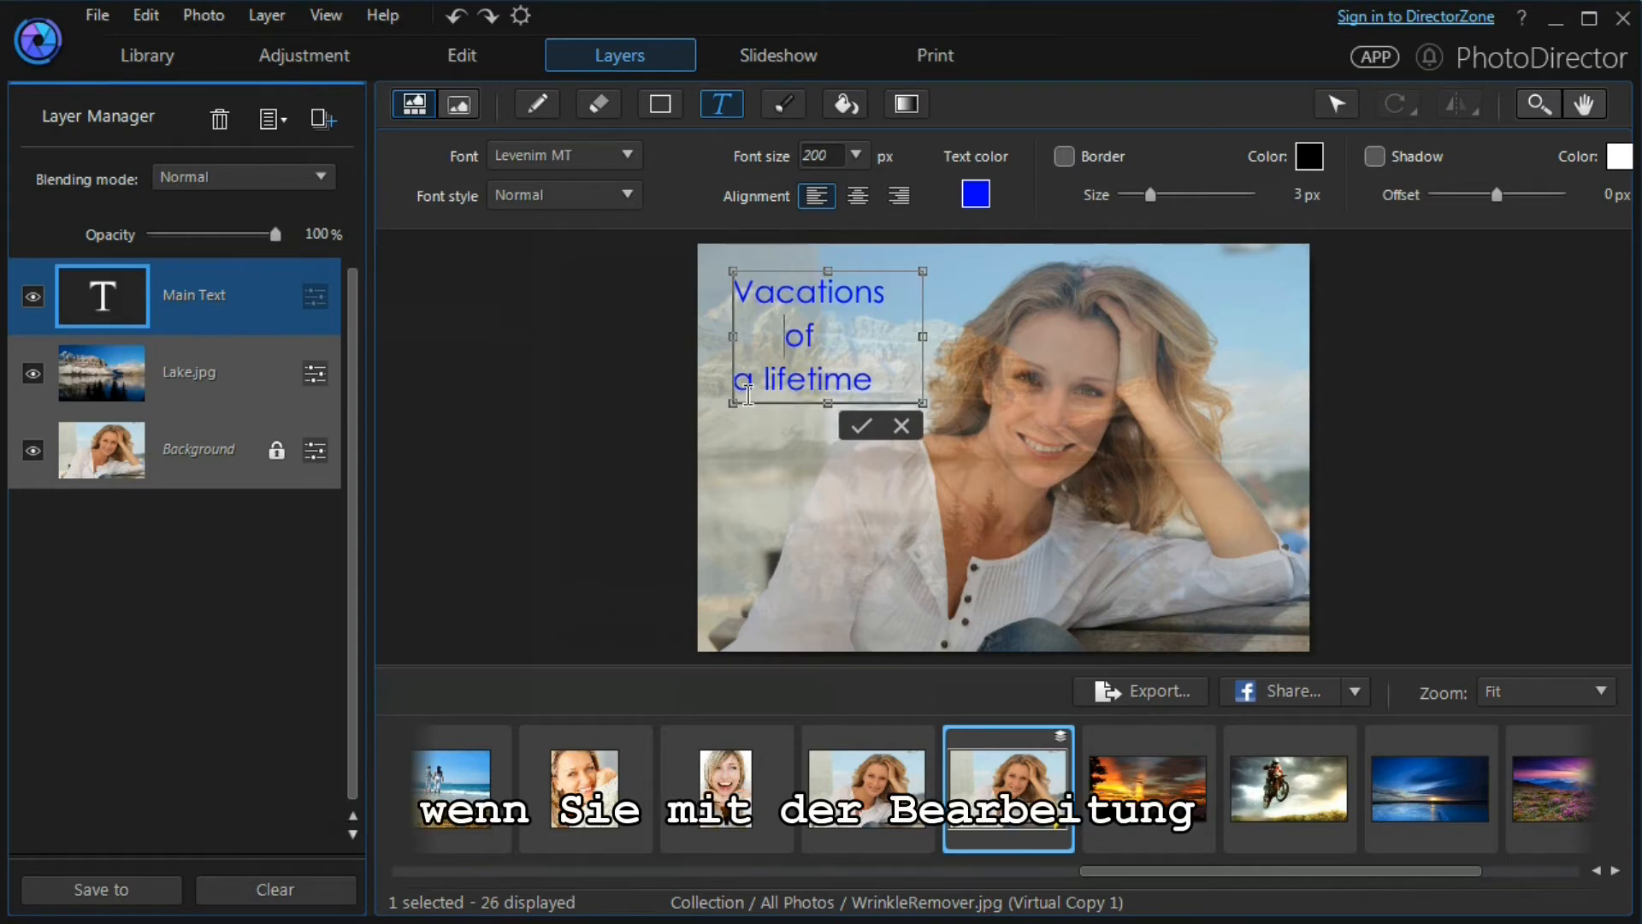
left_click(857, 425)
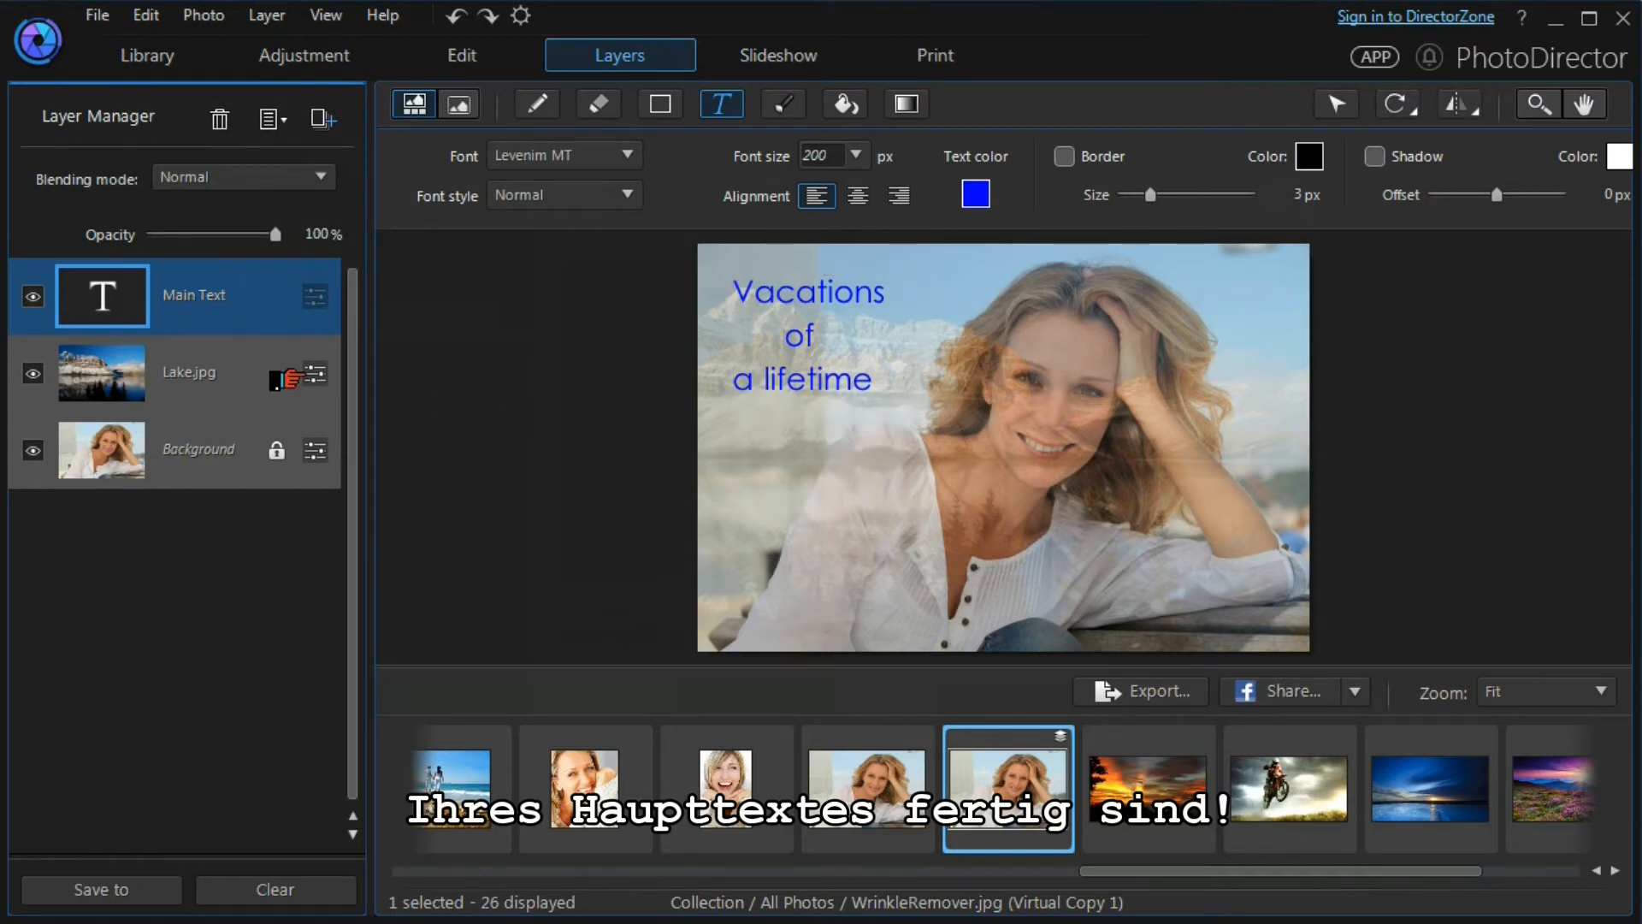
Hide the Main Text and Lake.jpg layers one at a time and show each again
left_click(32, 297)
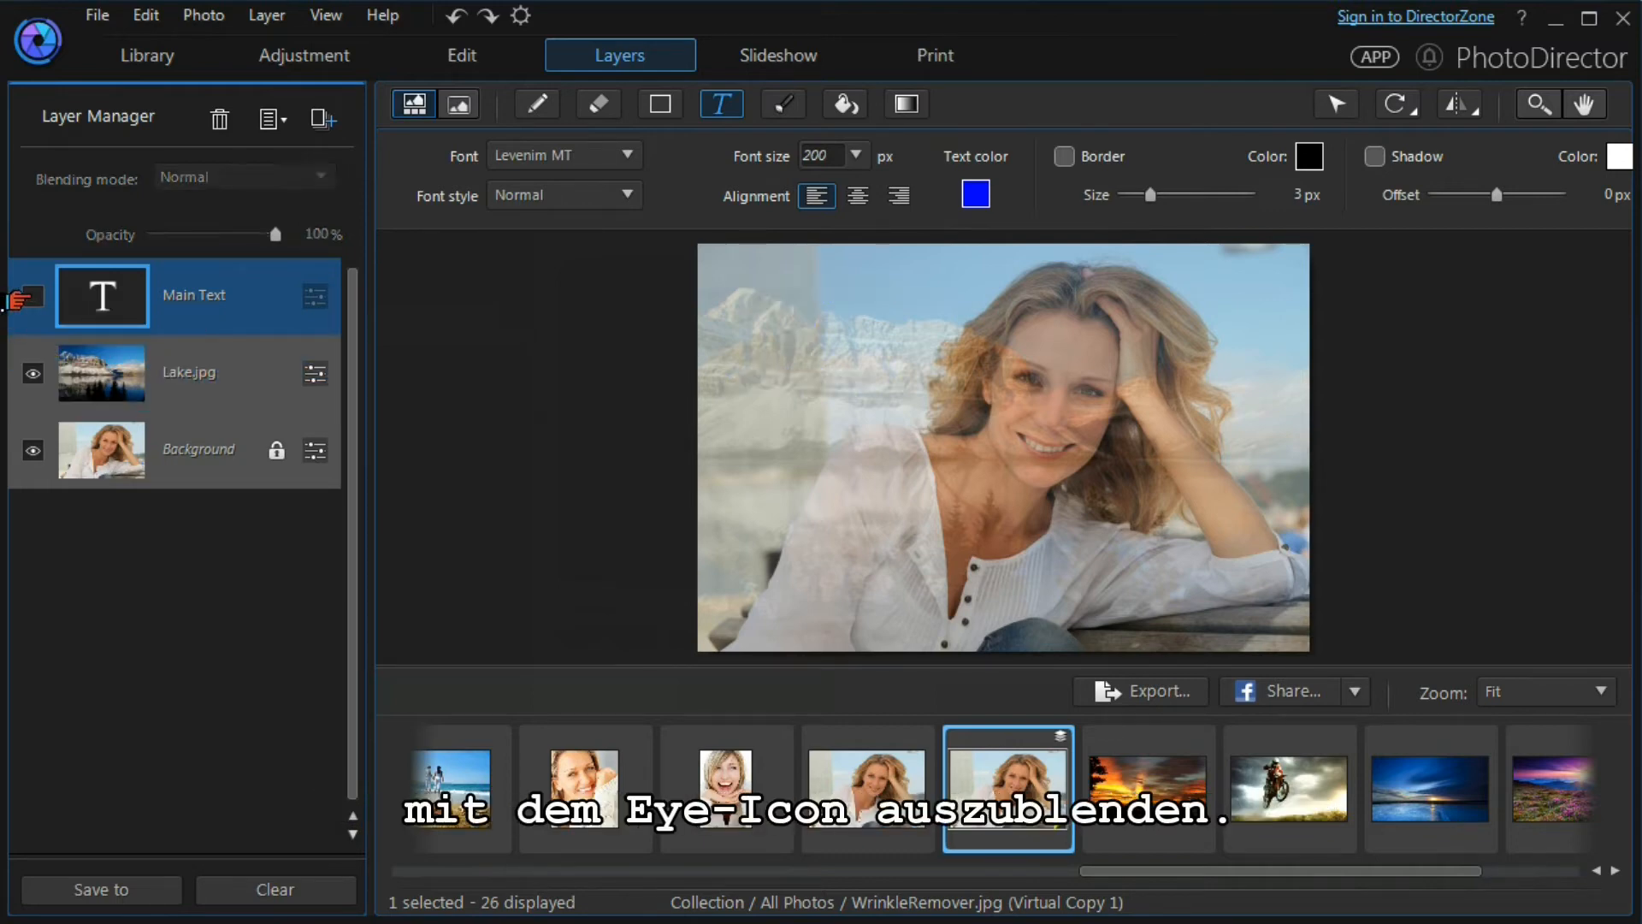
left_click(29, 374)
left_click(30, 373)
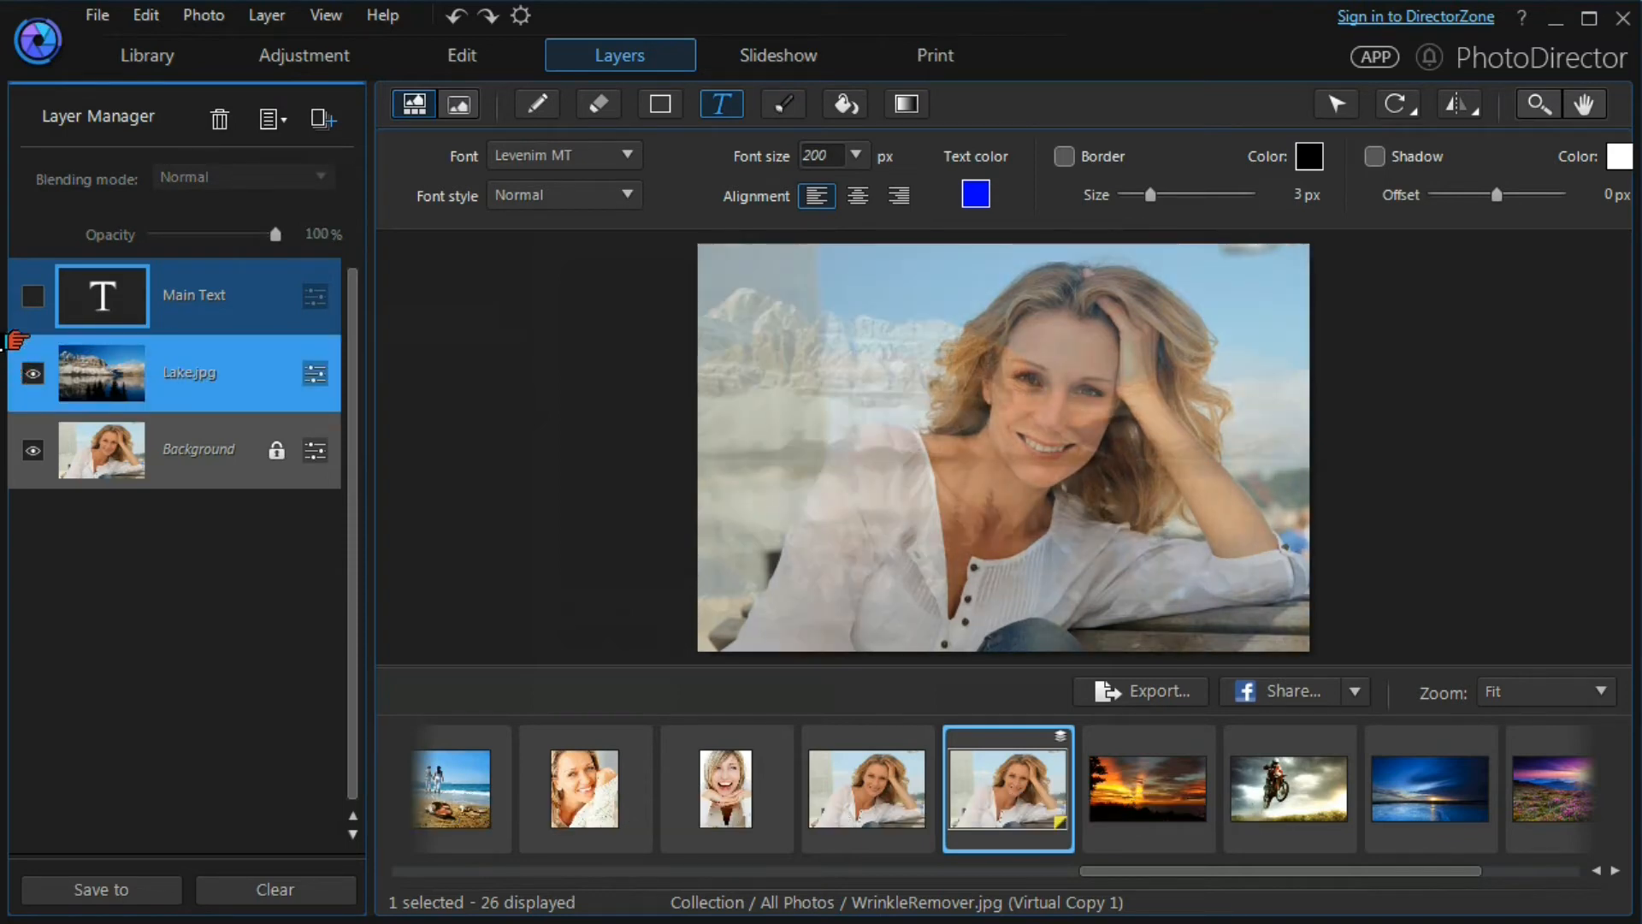
left_click(31, 297)
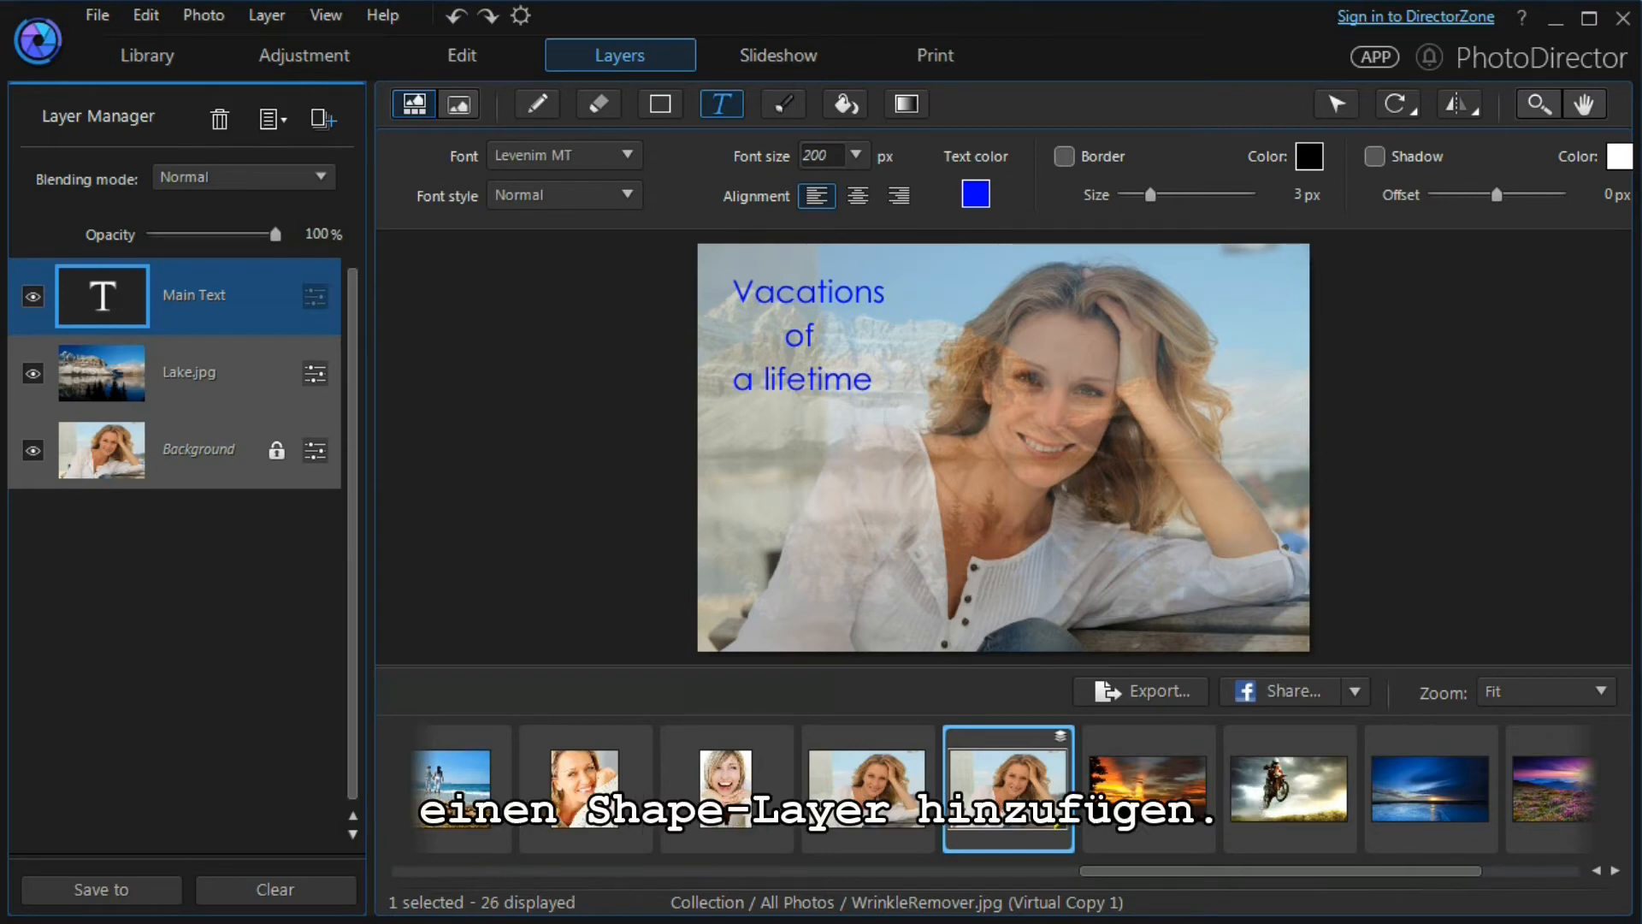
Add an empty layer above Main Text, activate the Shape tool and rename the layer "Shape 1"
left_click(318, 121)
left_click(320, 160)
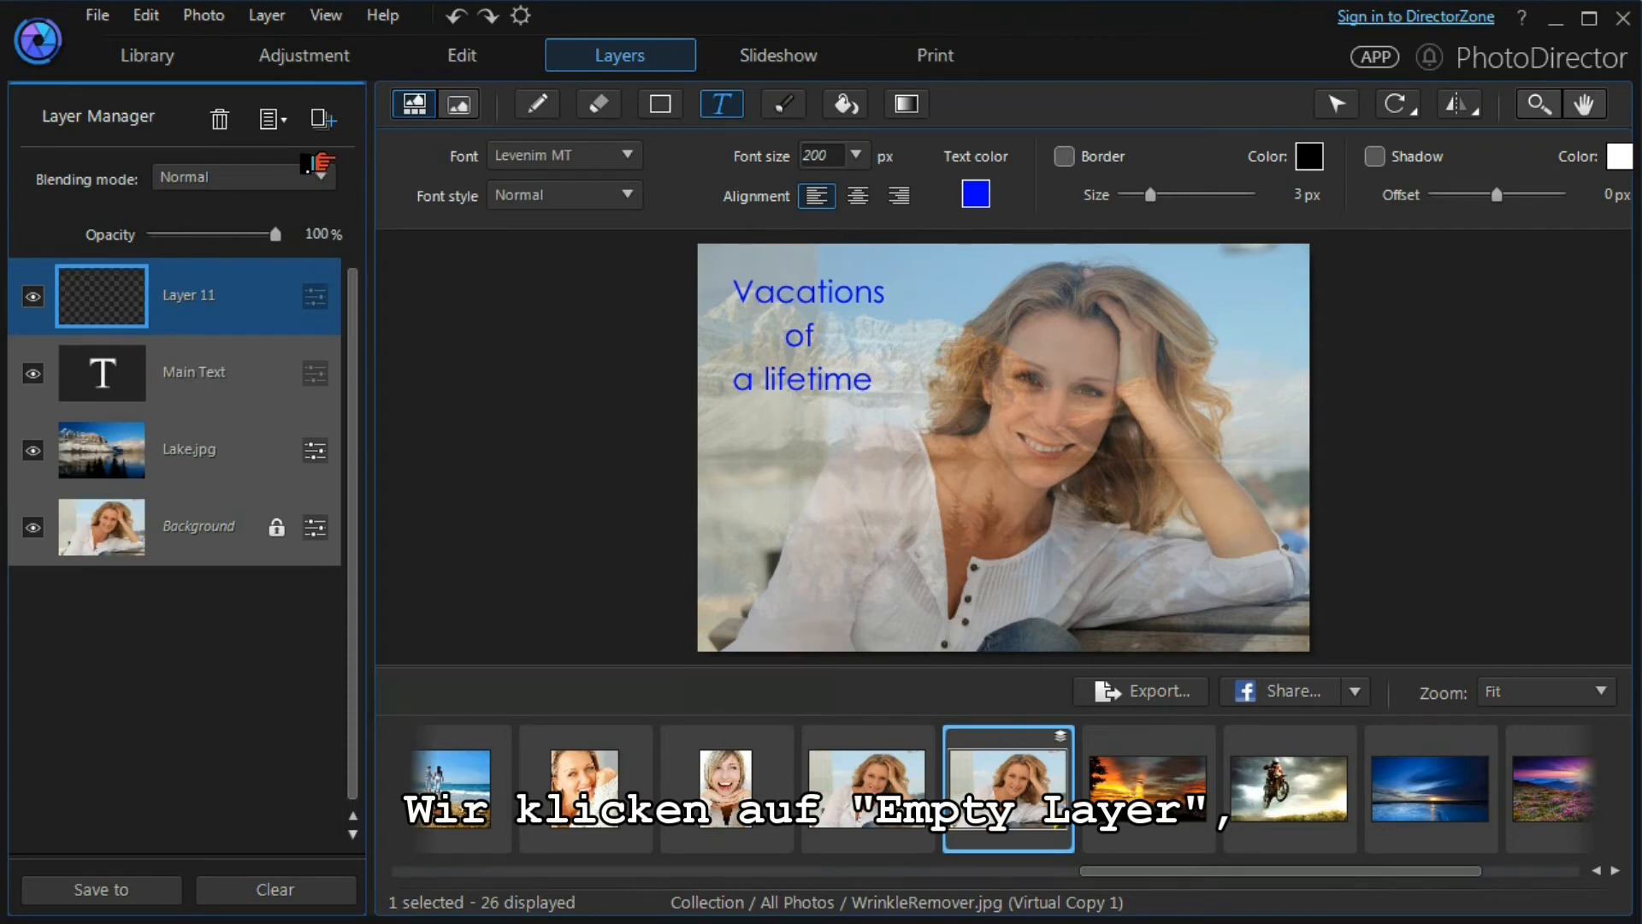
left_click(649, 104)
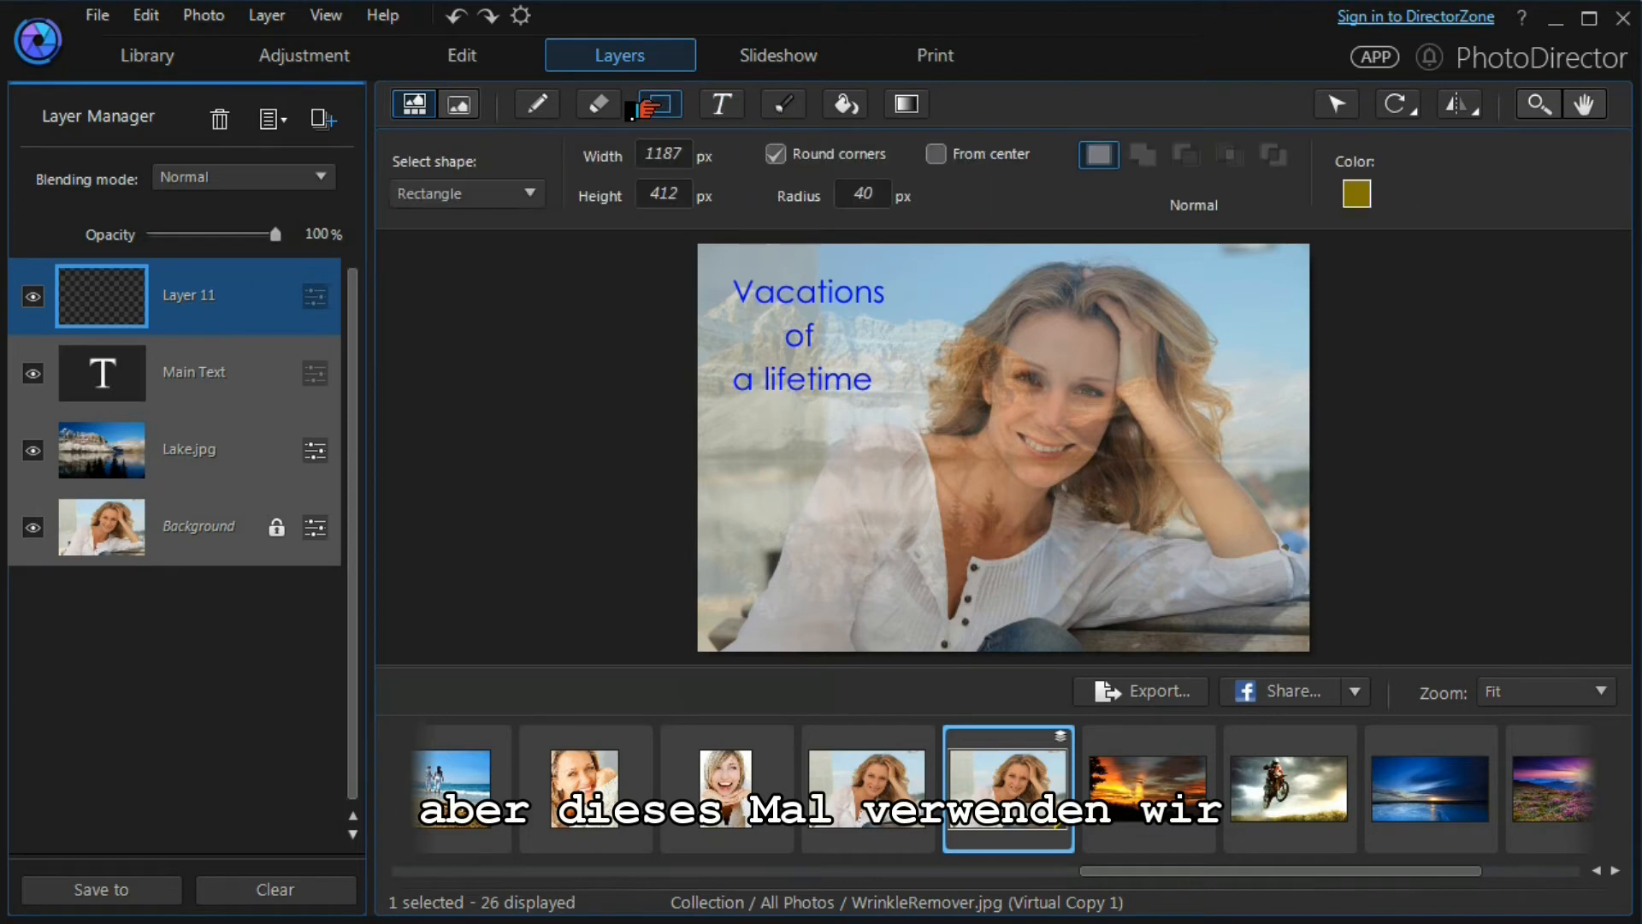
right_click(176, 303)
left_click(248, 329)
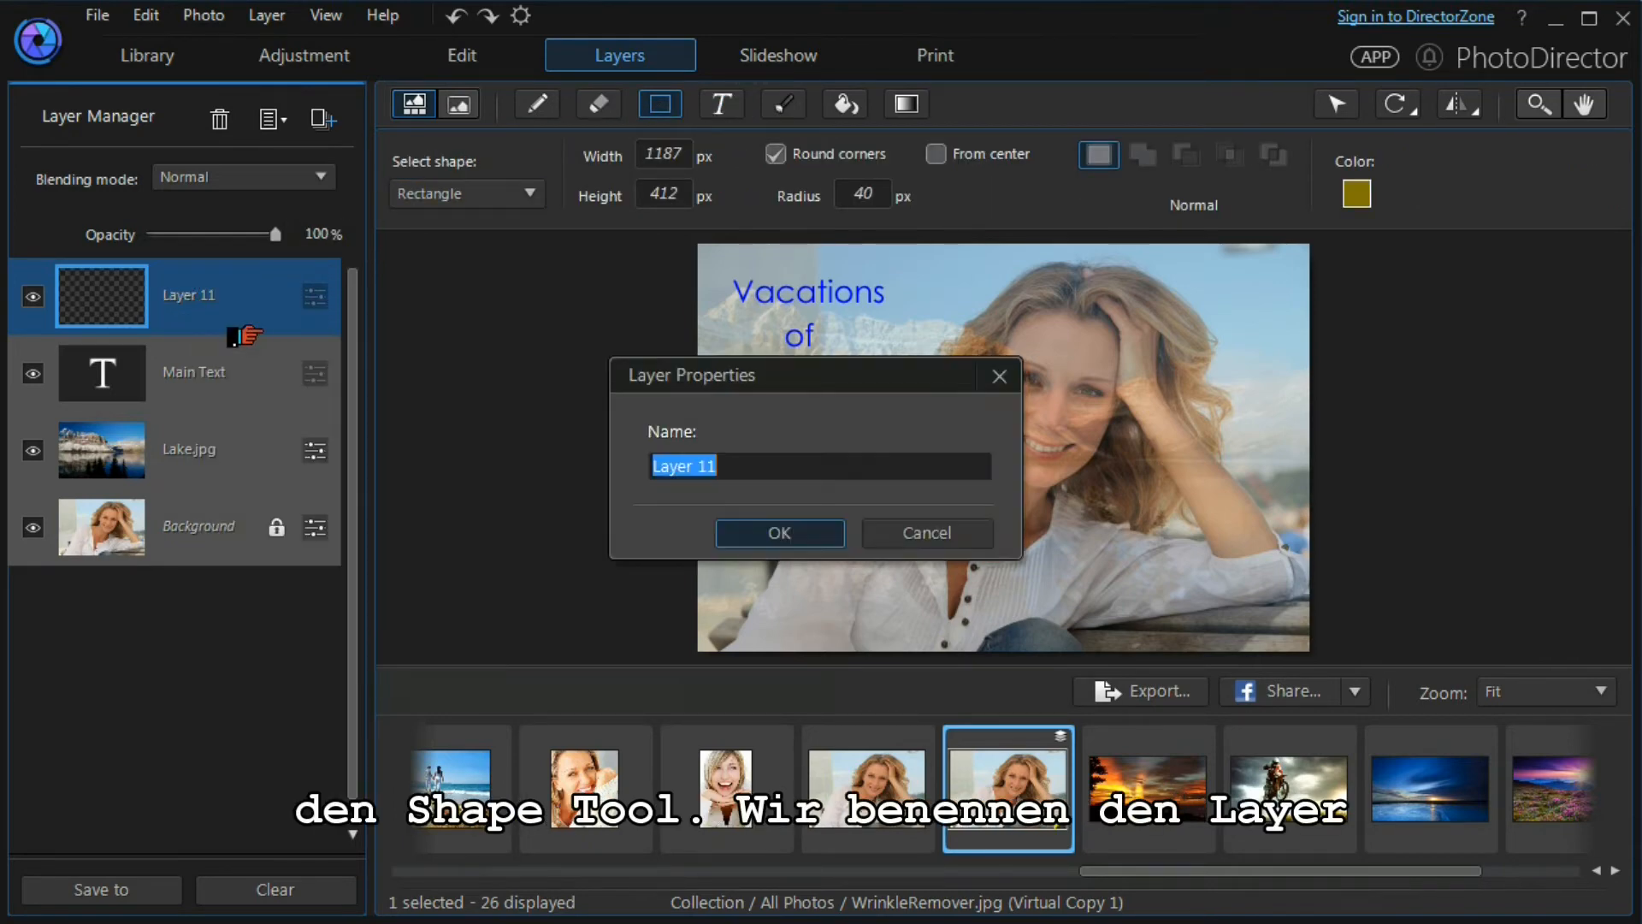
type("Shape 1")
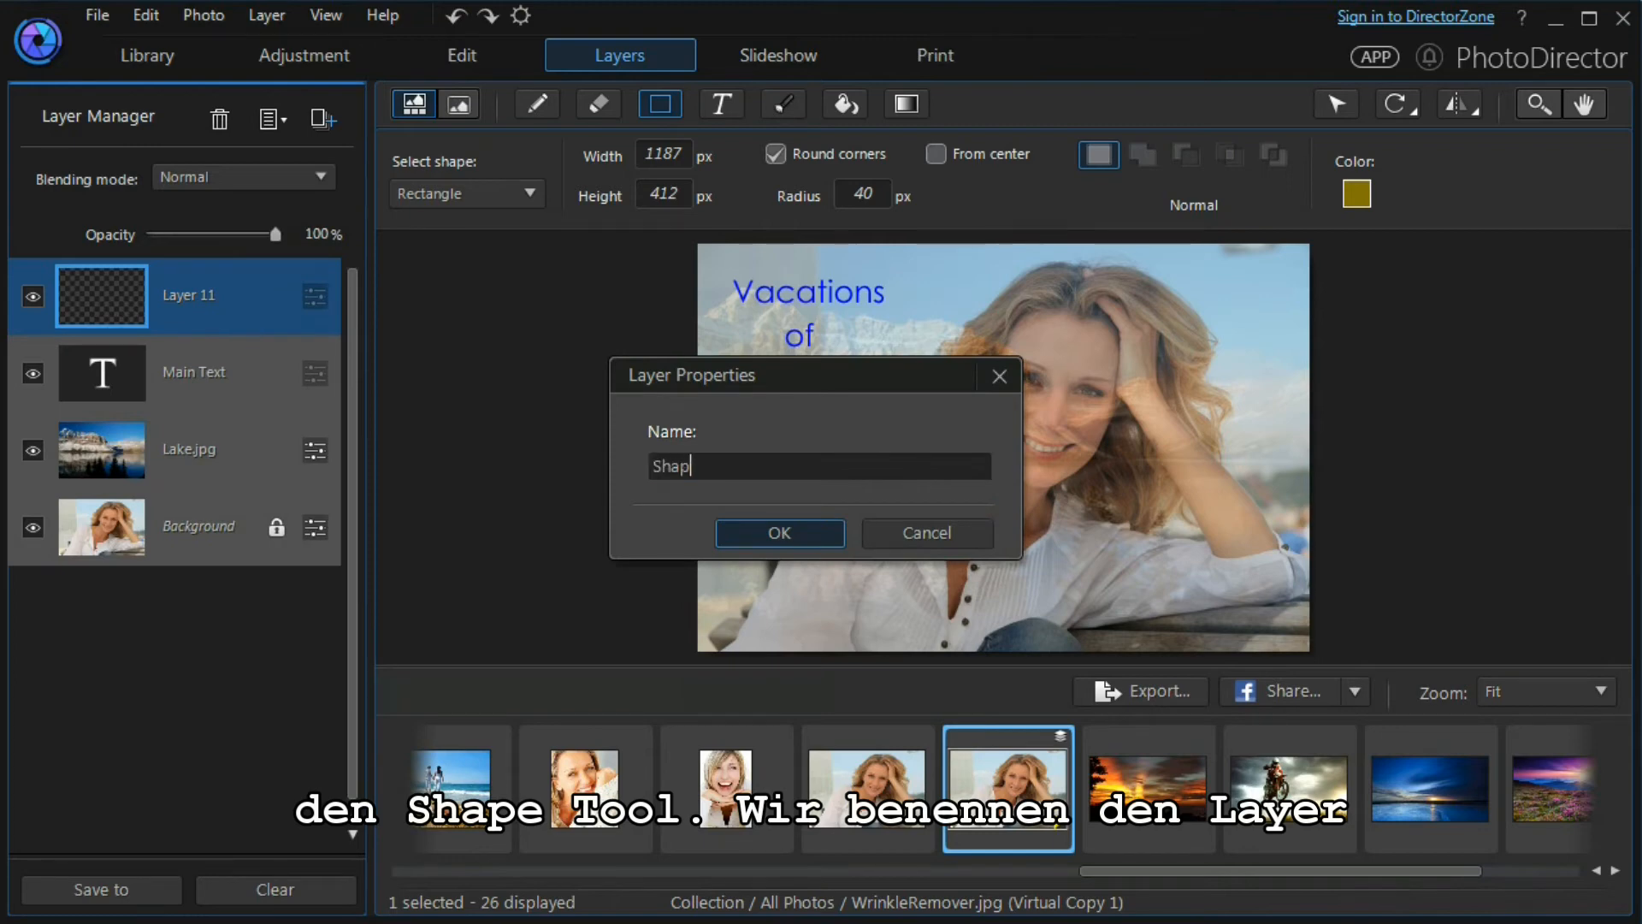
left_click(731, 532)
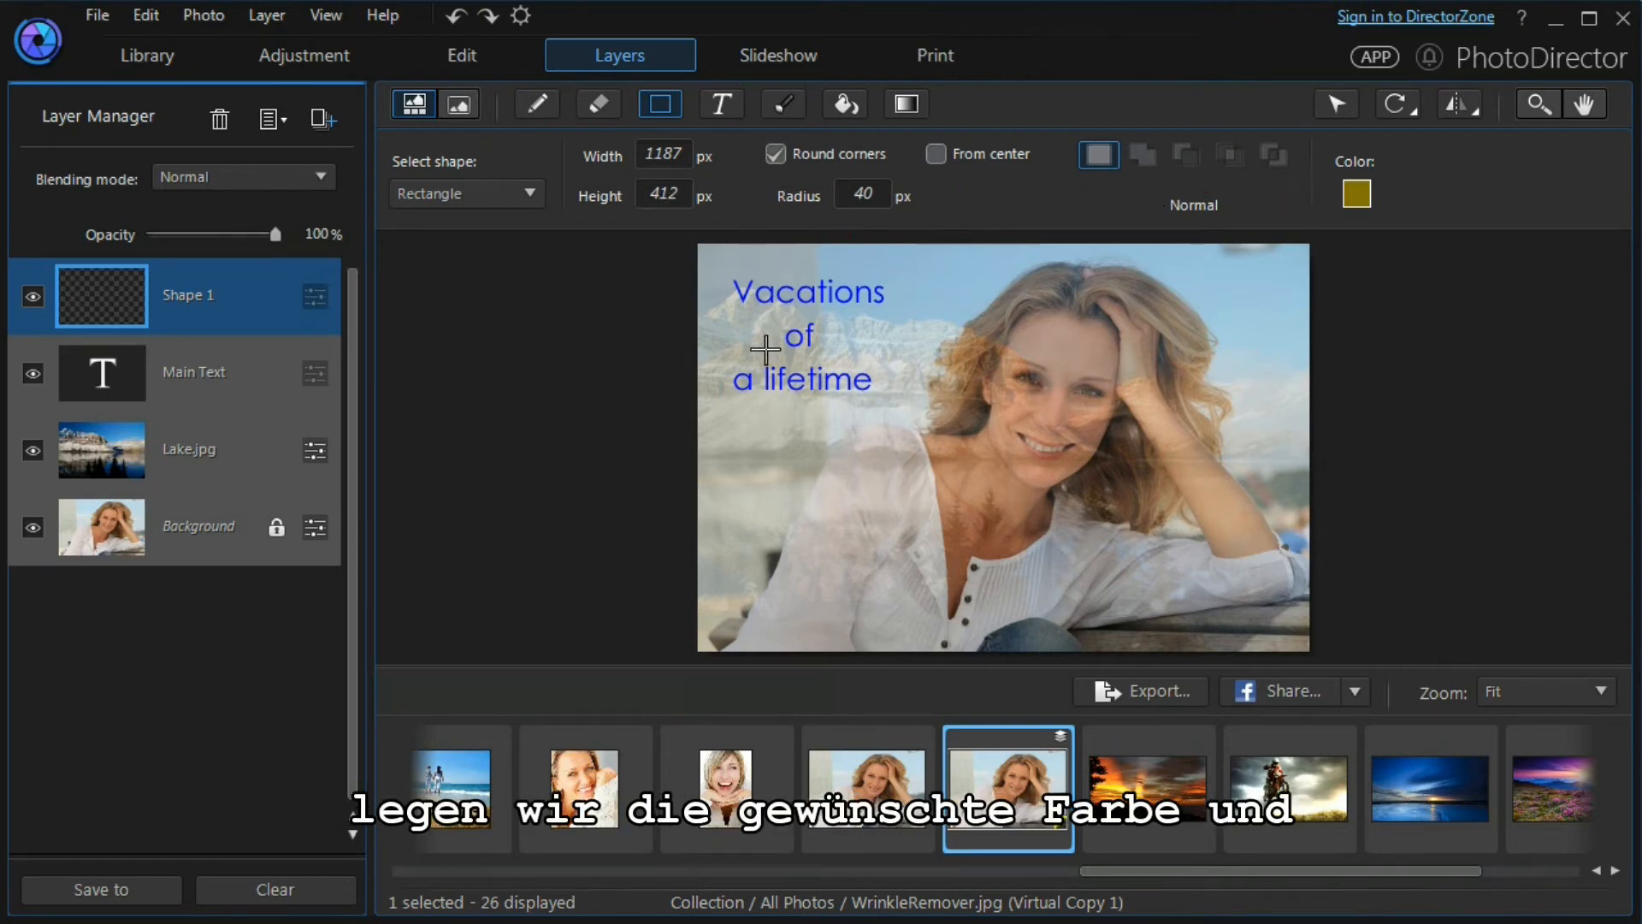
Place the 1187 by 412 px rounded rectangle in the photo's lower left corner and make the Shape 1 layer translucent
left_click(750, 517)
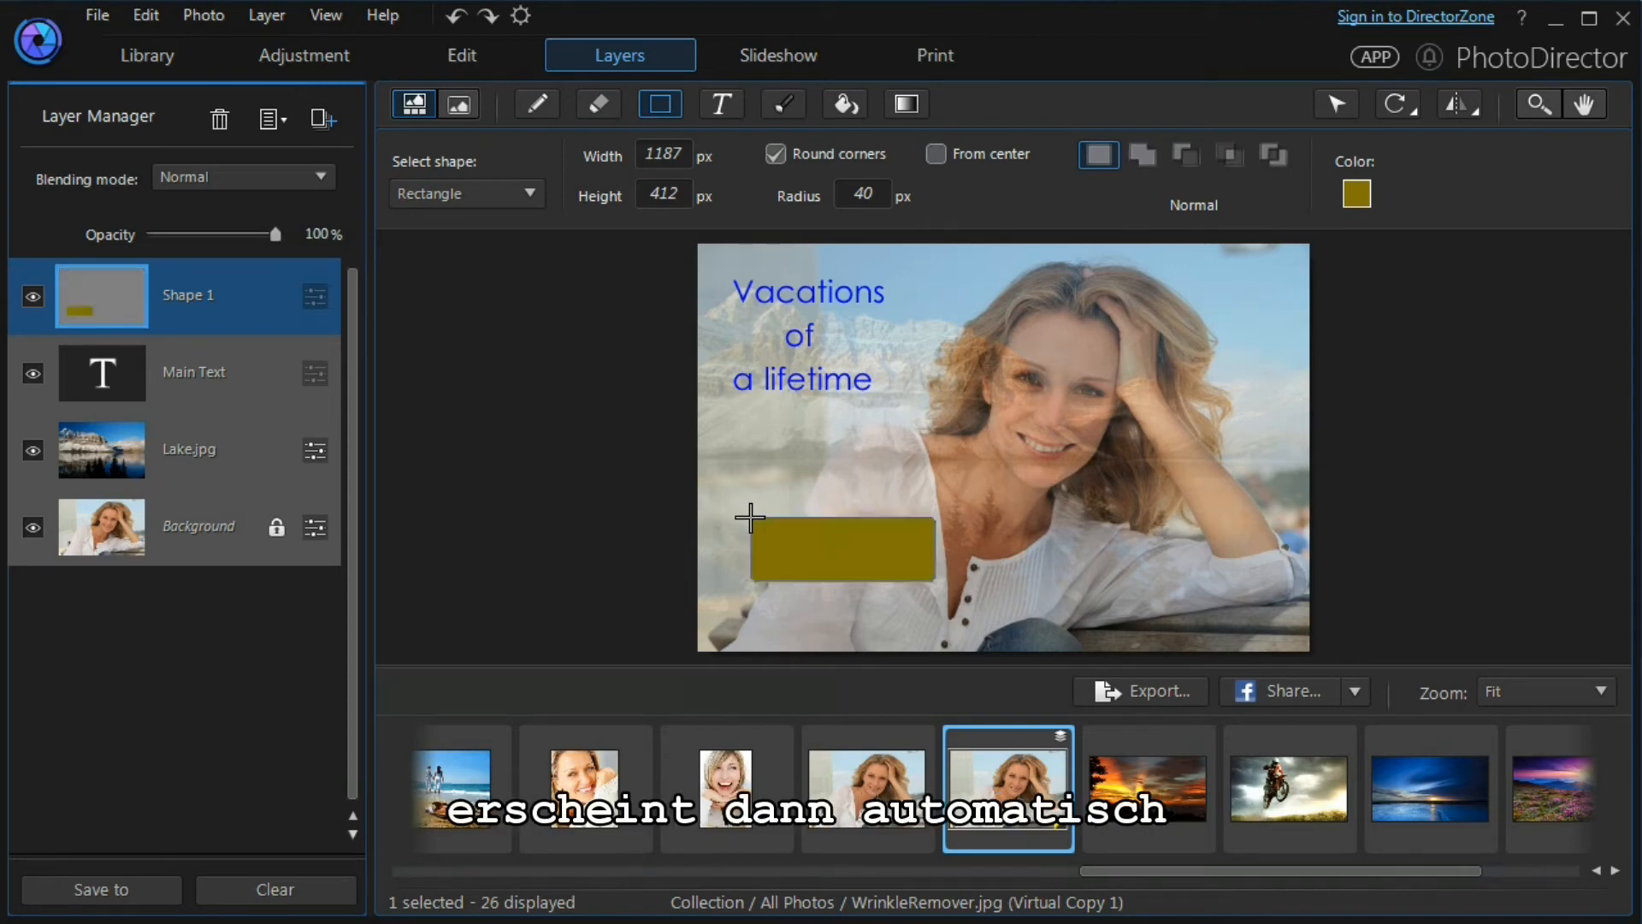
left_click(1328, 106)
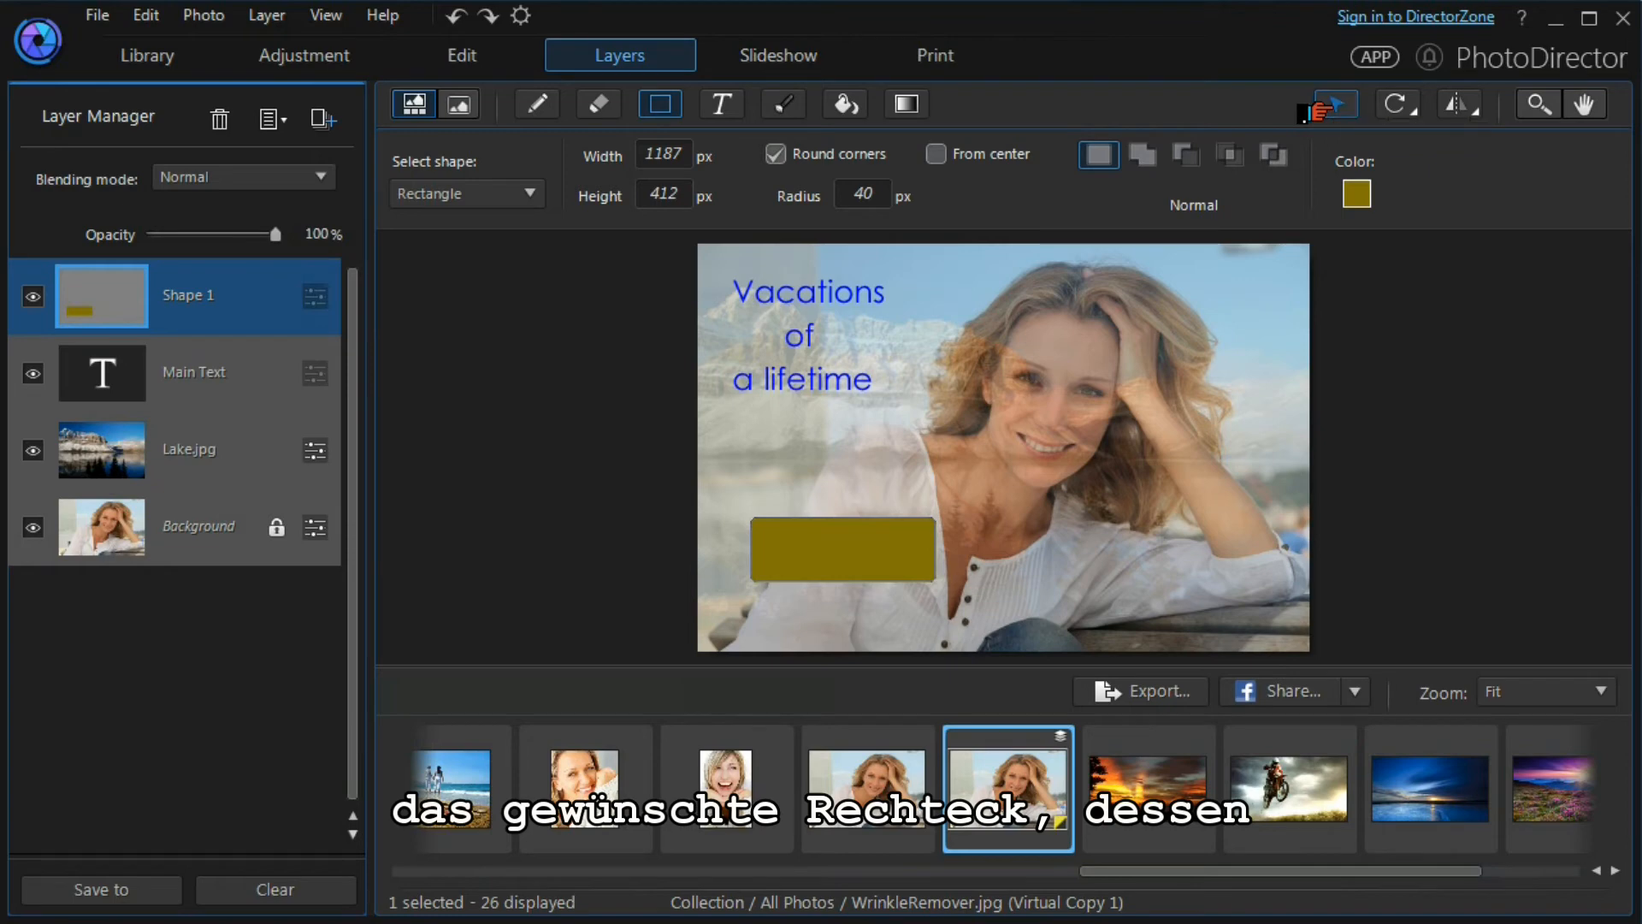
left_click_drag(843, 554, 823, 602)
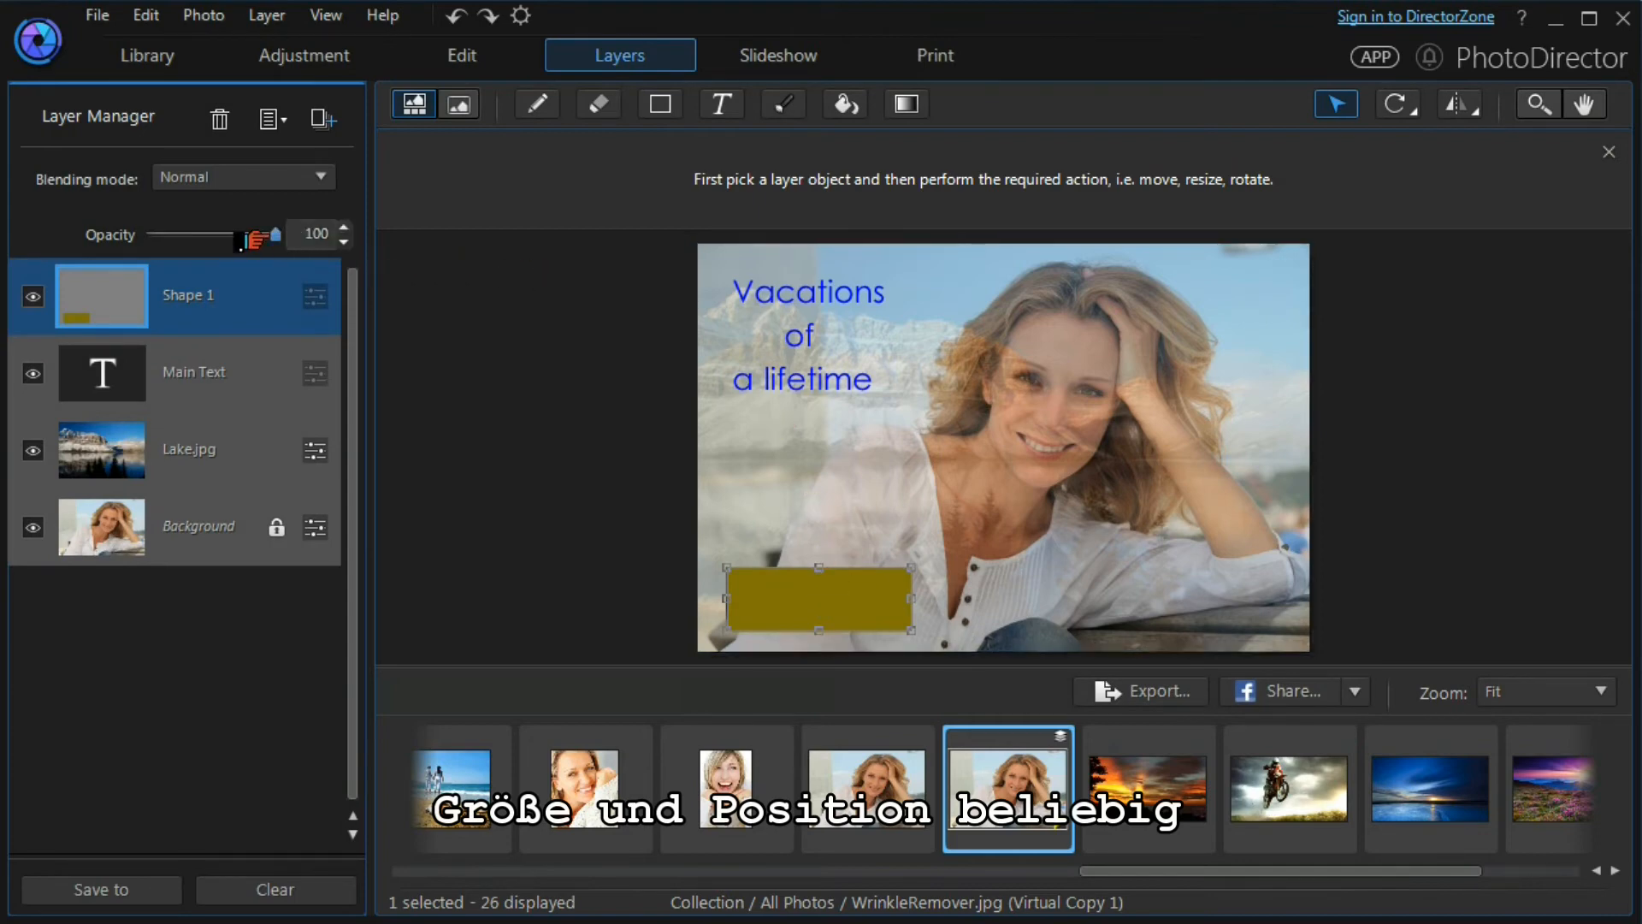
left_click_drag(267, 239, 218, 238)
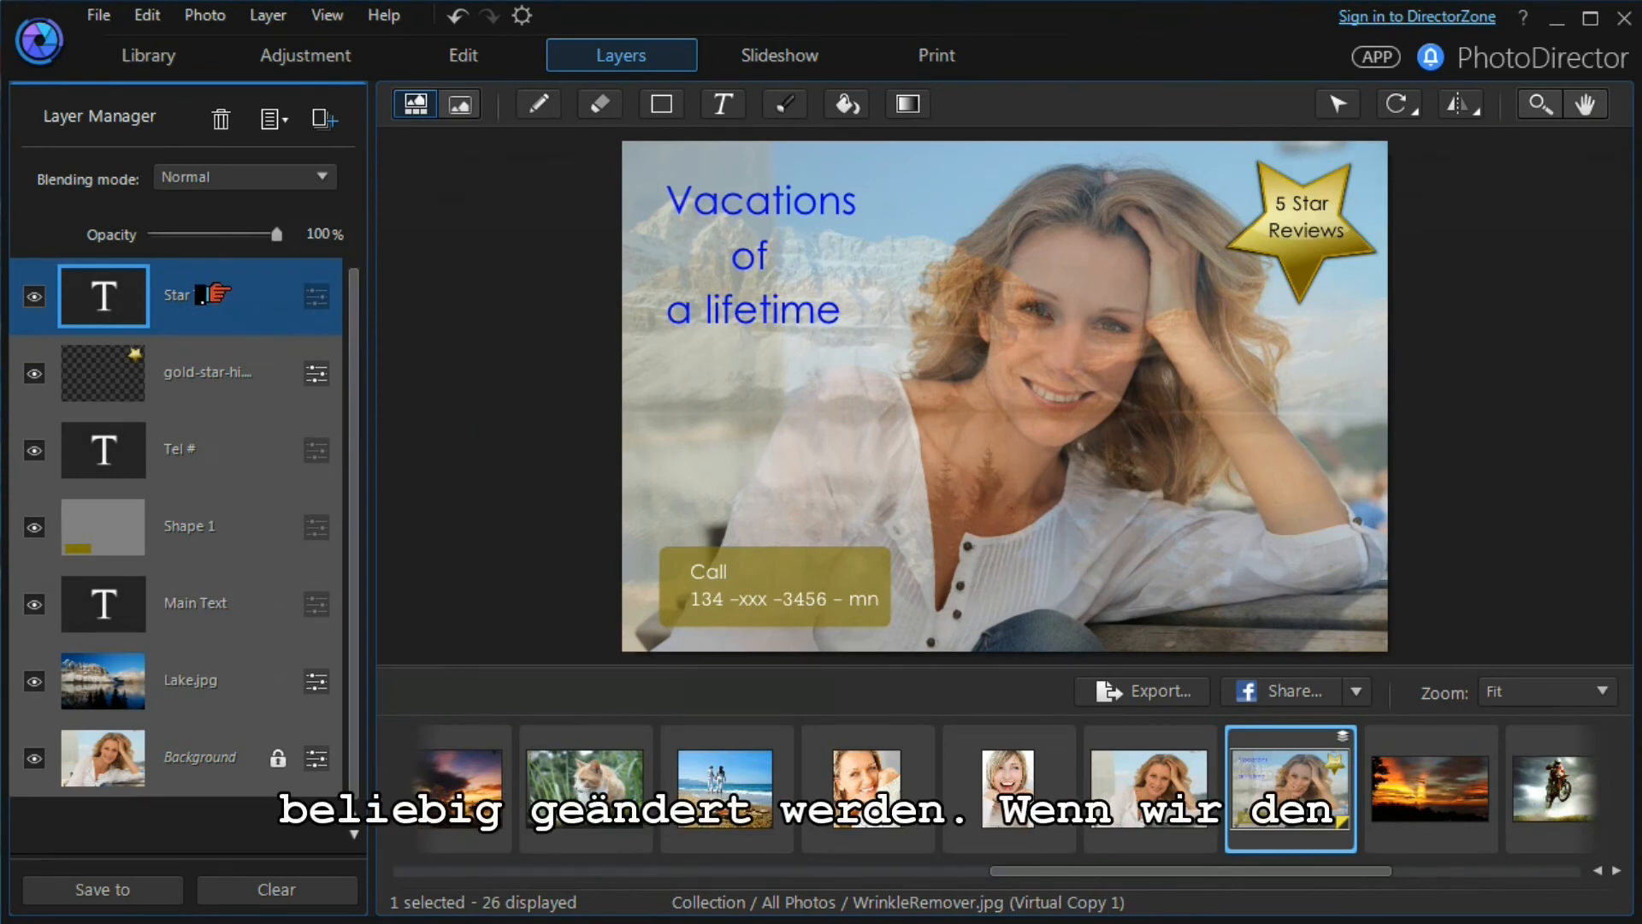
Move the Star Txt layer beneath the gold star layer and return it to the top of the layer stack
left_click_drag(214, 294, 221, 383)
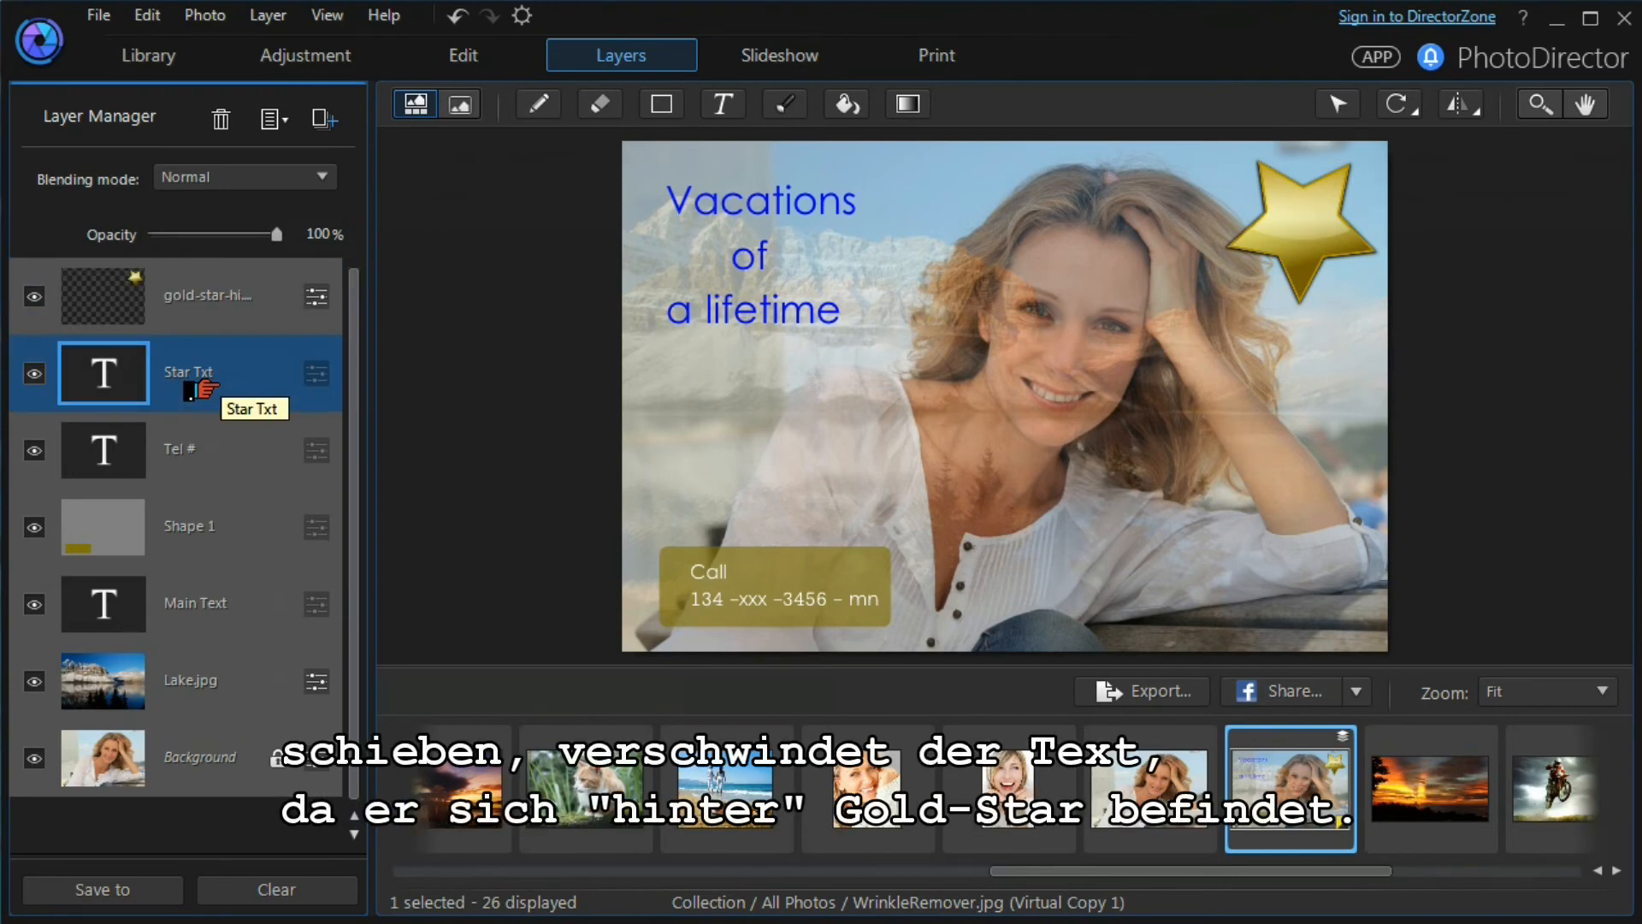
left_click_drag(202, 390, 202, 295)
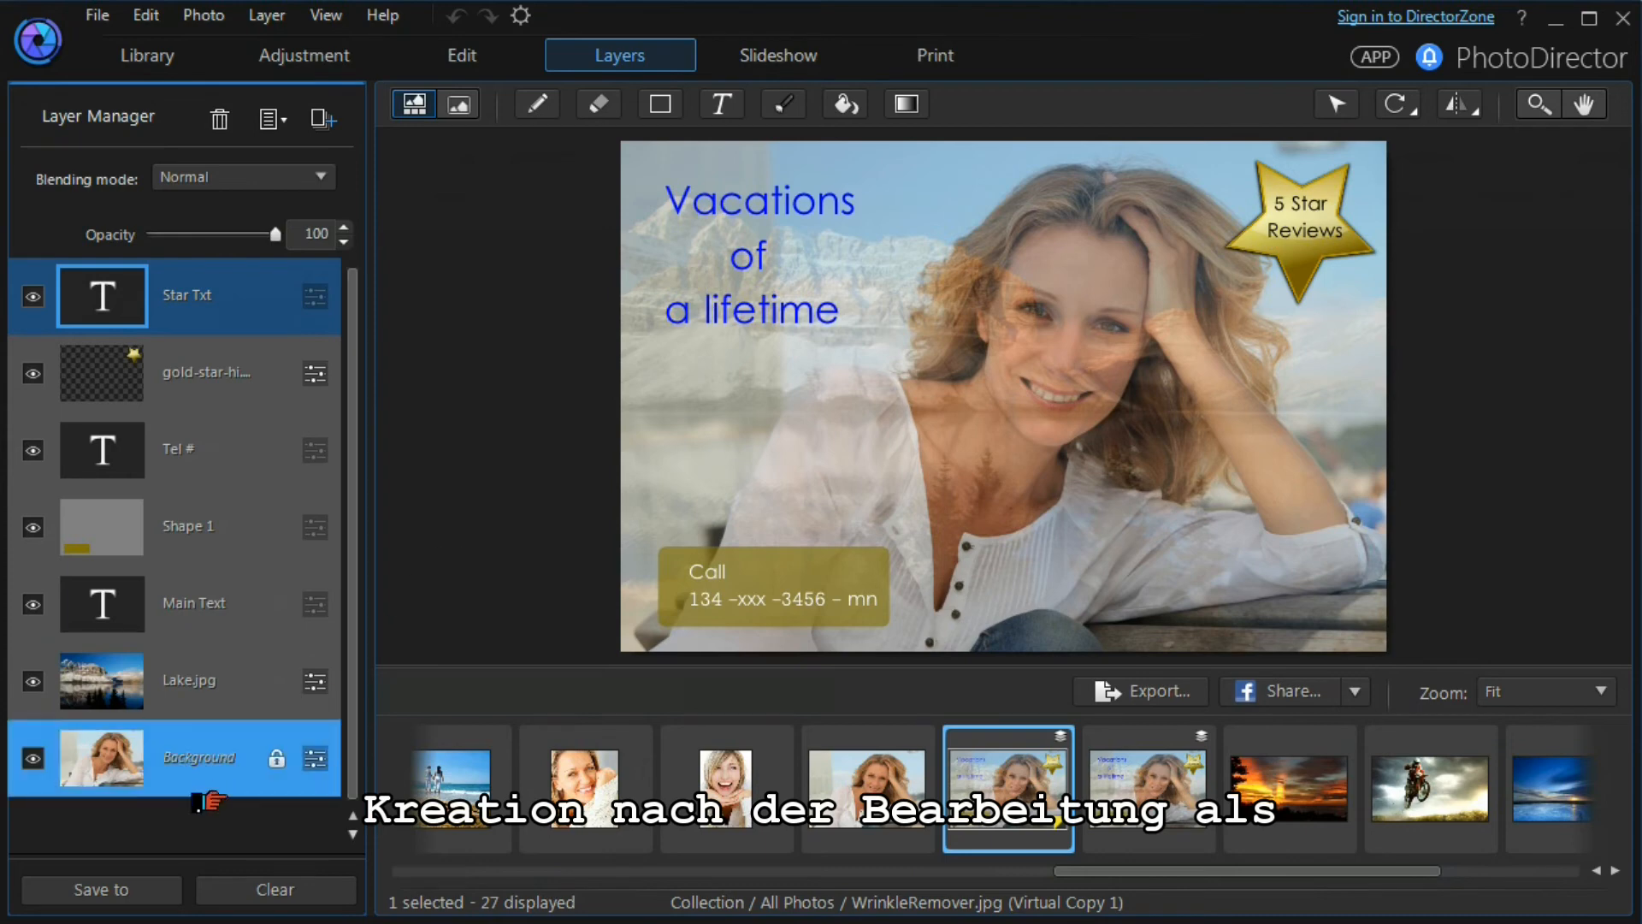
Review the file types offered for saving the layered design, keep PHI files selected and leave without saving
left_click(85, 893)
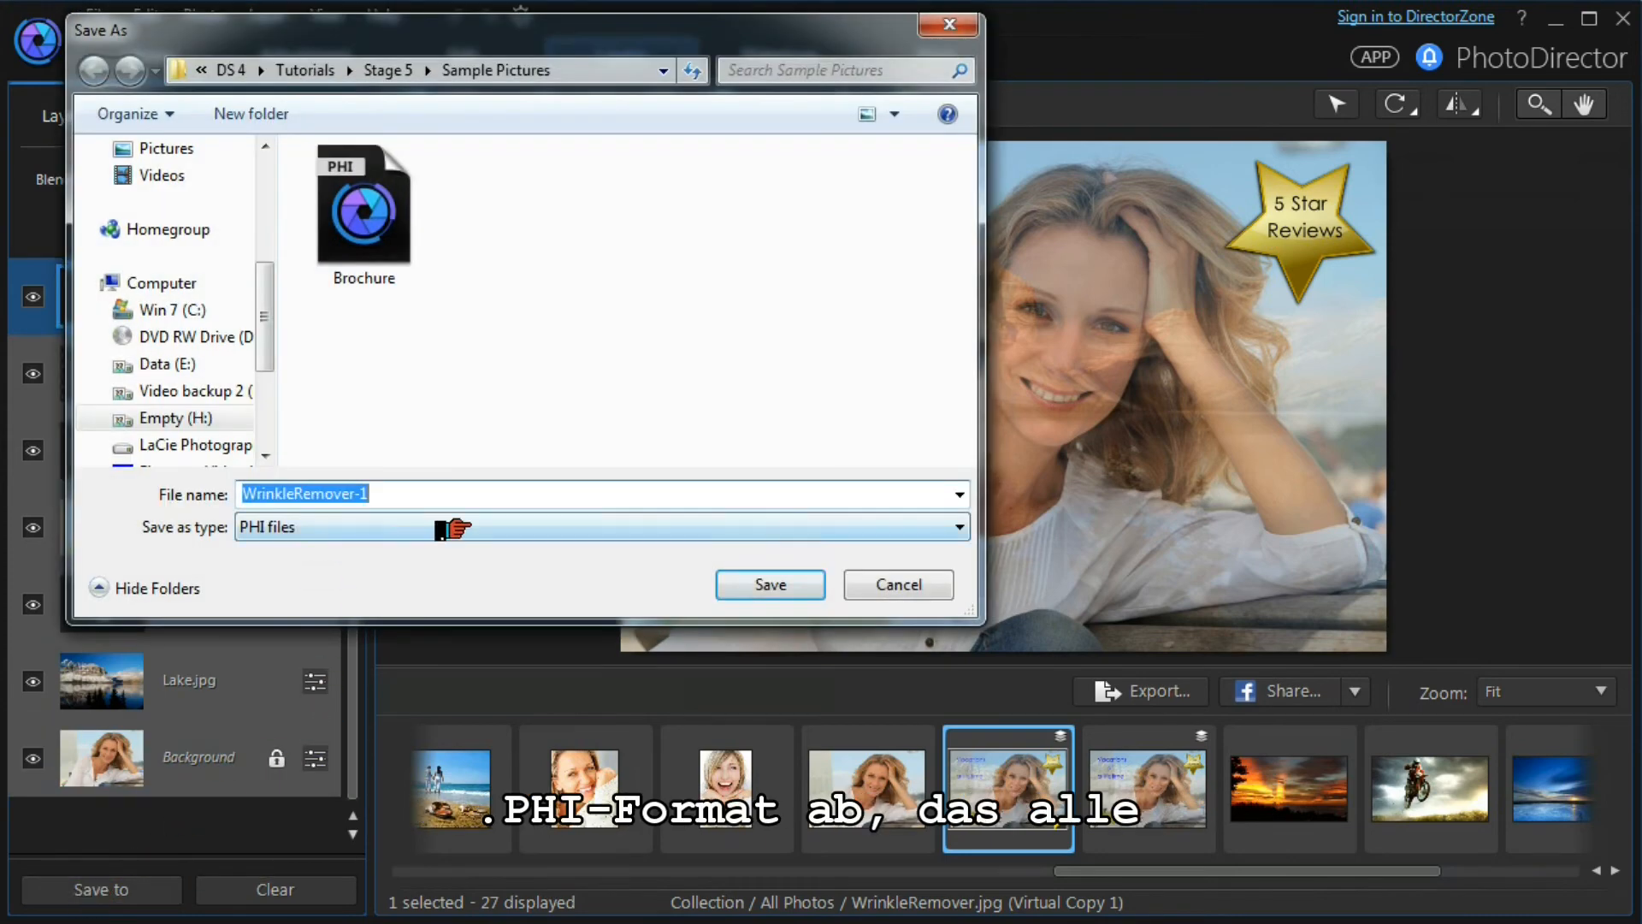
left_click(953, 529)
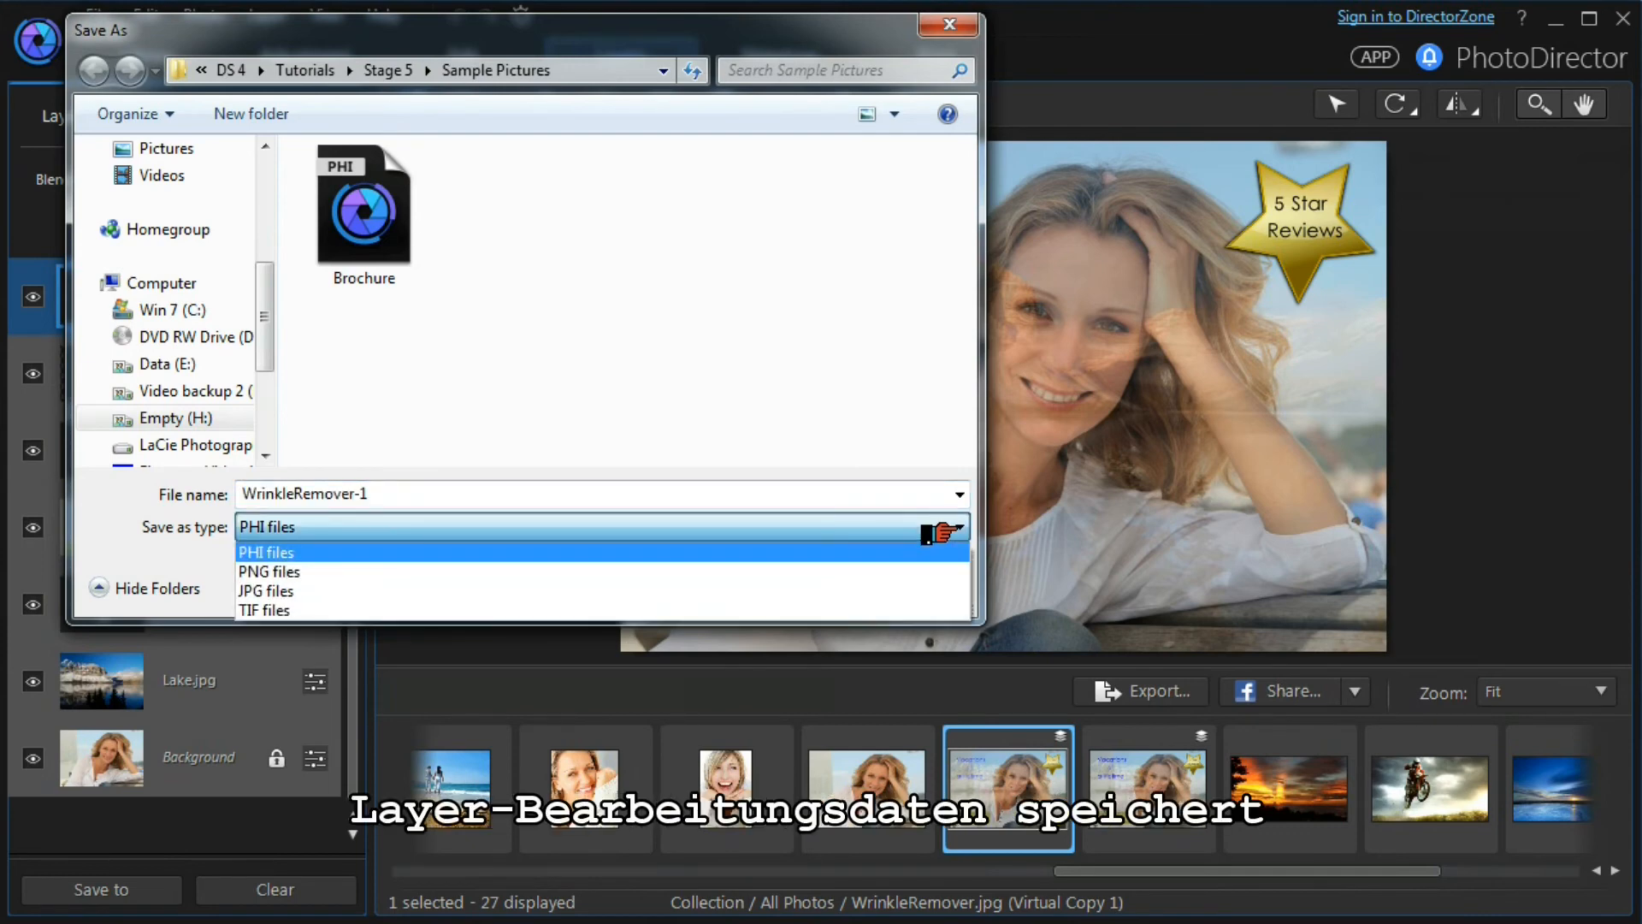
left_click(903, 556)
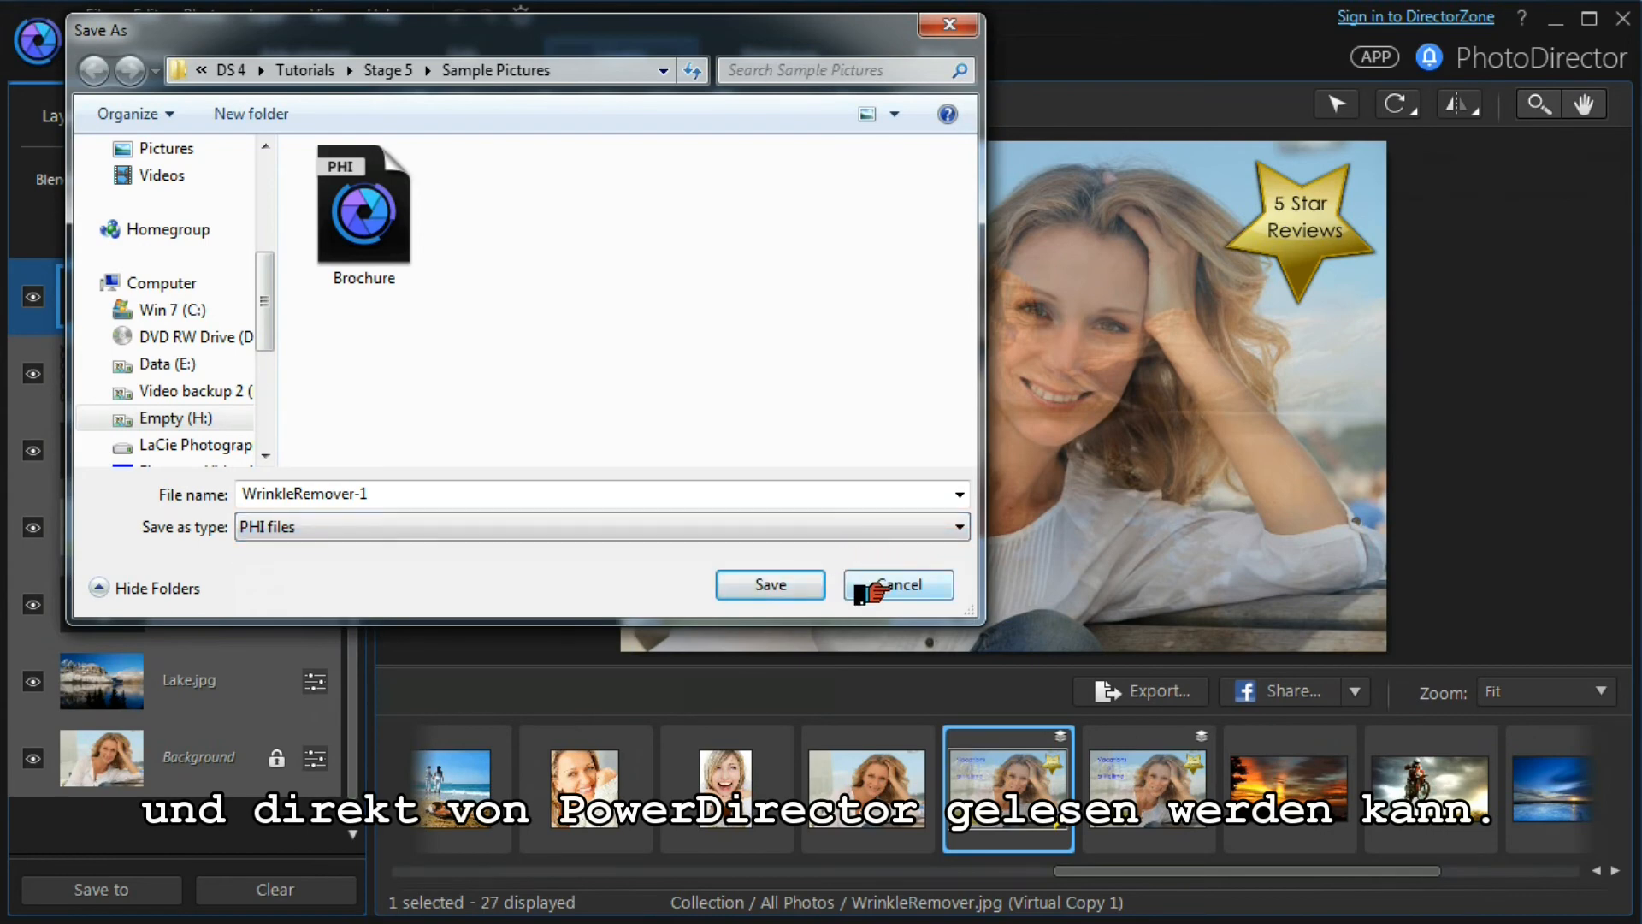
left_click(872, 588)
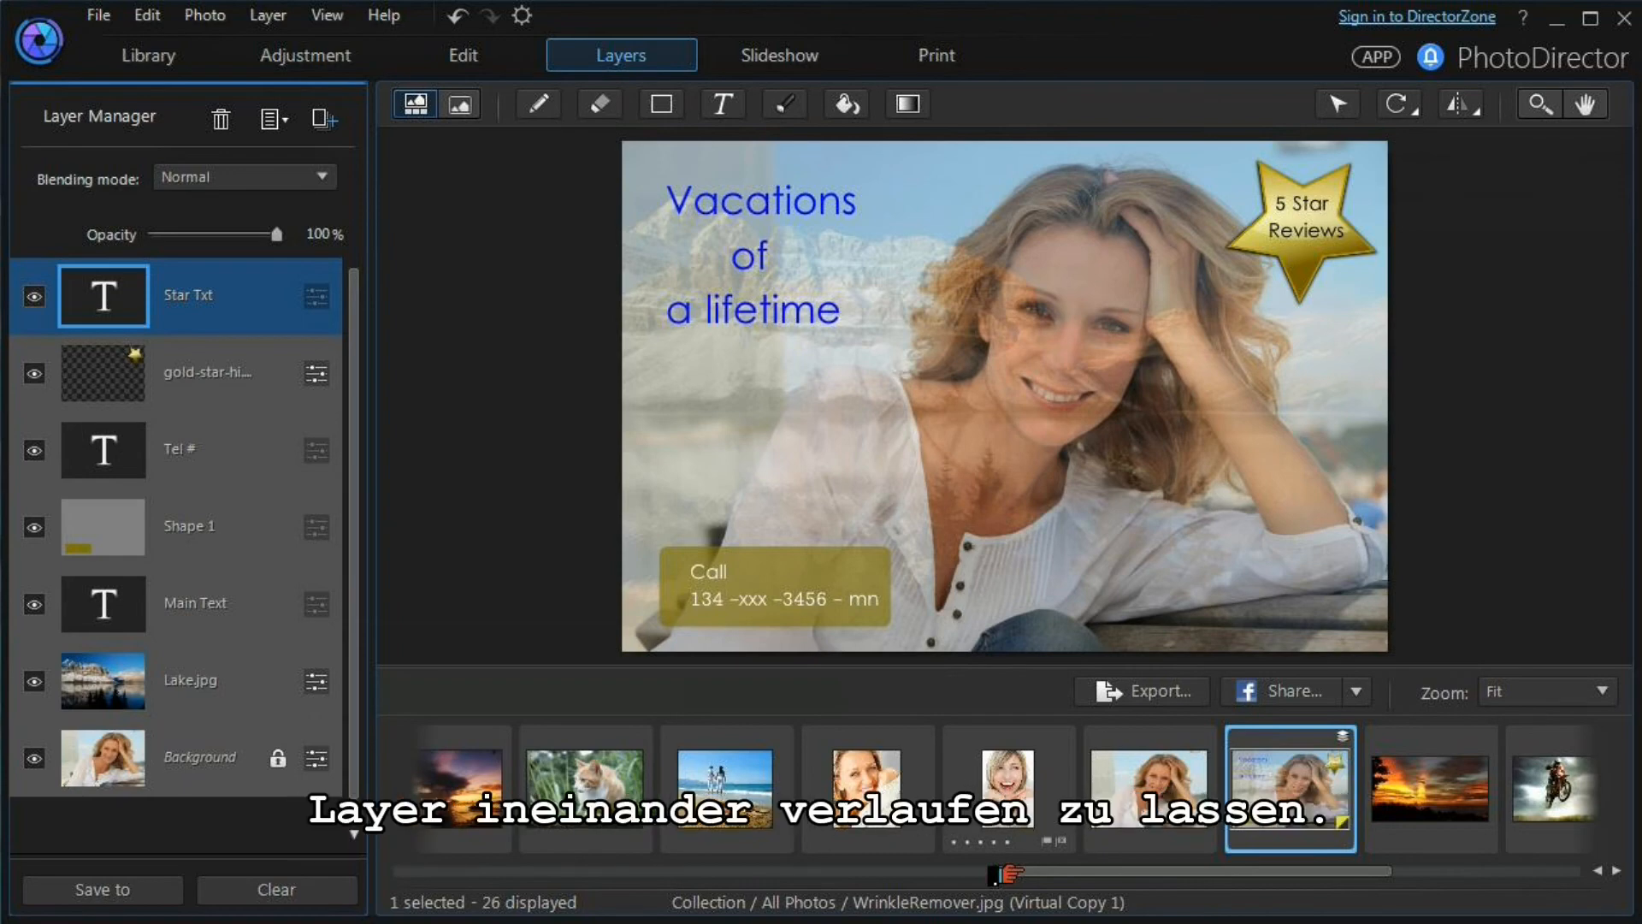
Open the ToothBrush.jpg photo of the laughing woman for layer editing and duplicate its Background layer
left_click(997, 785)
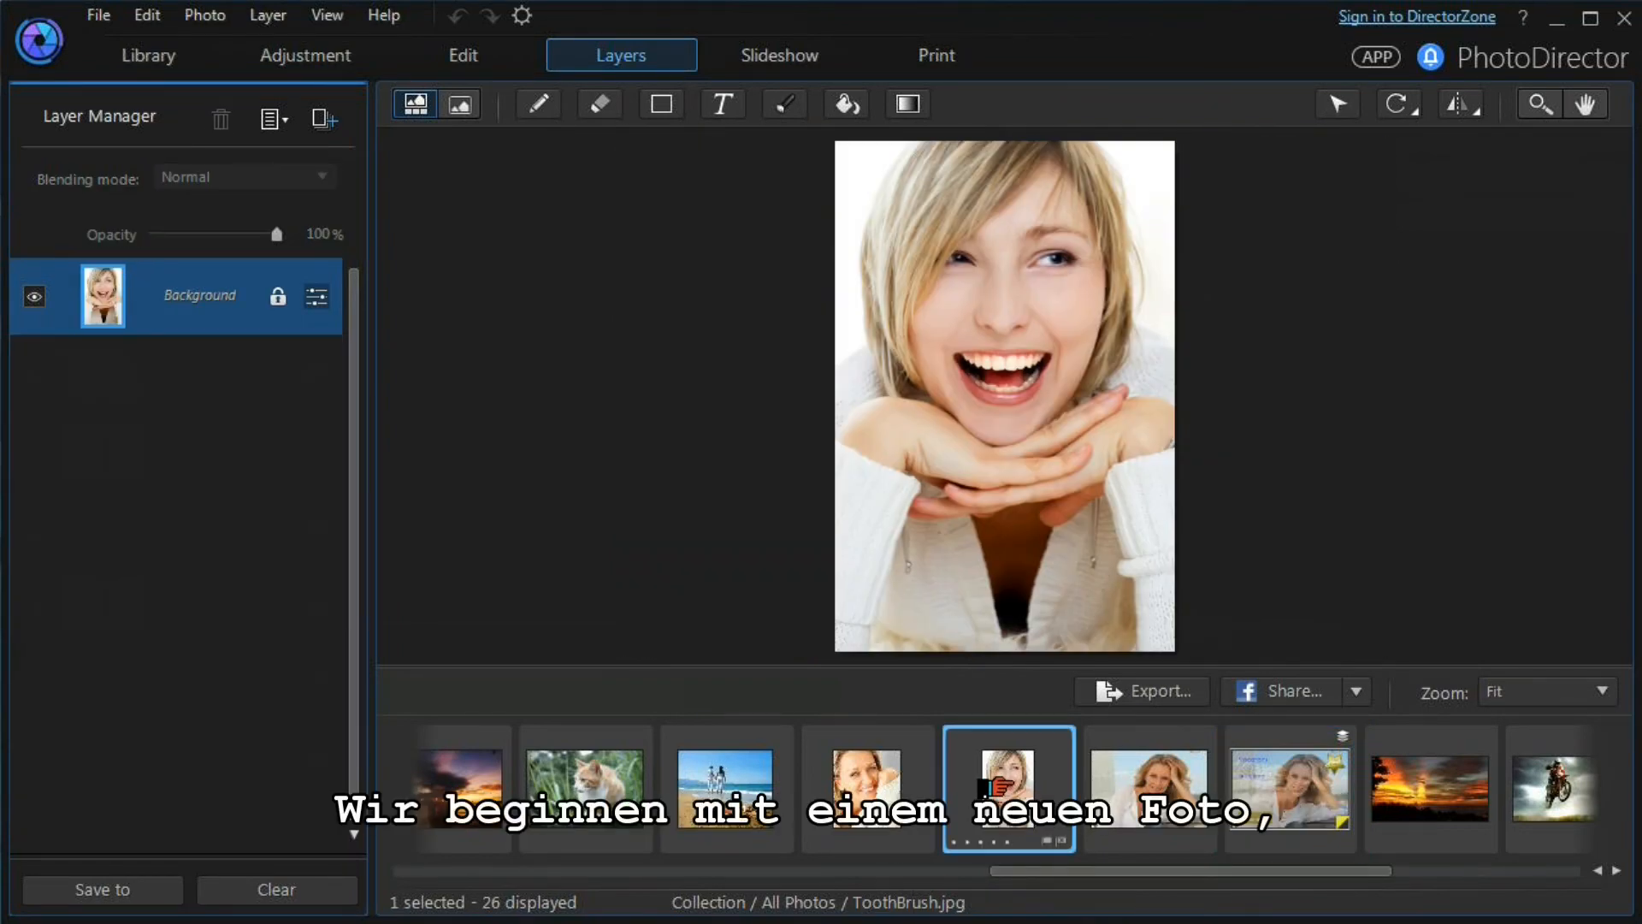
right_click(181, 305)
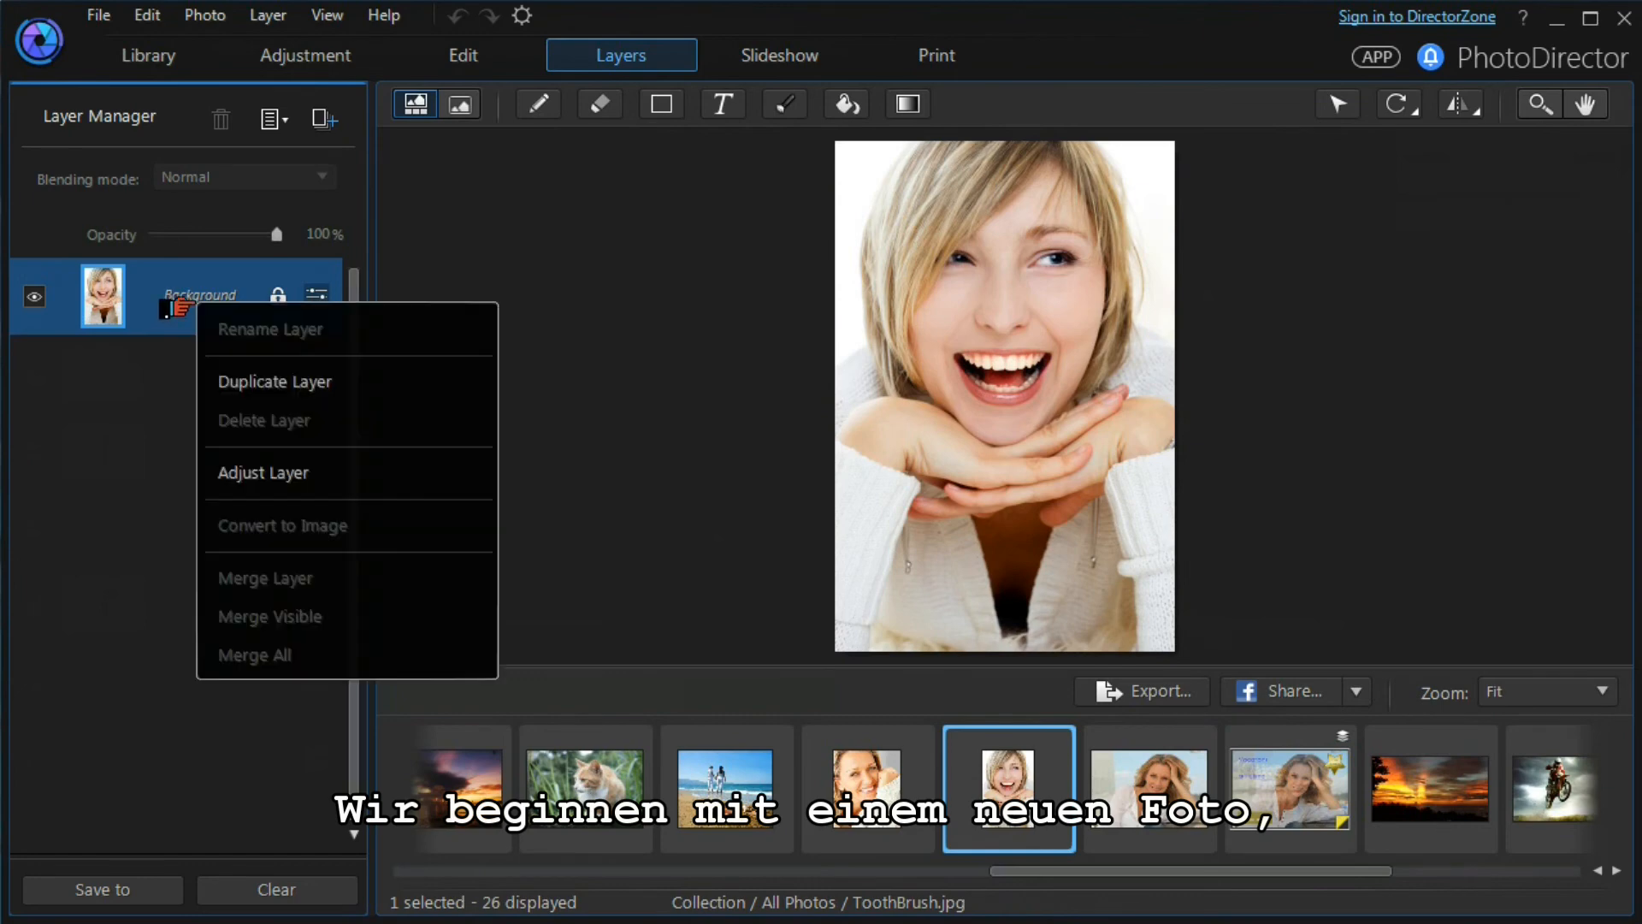
left_click(248, 380)
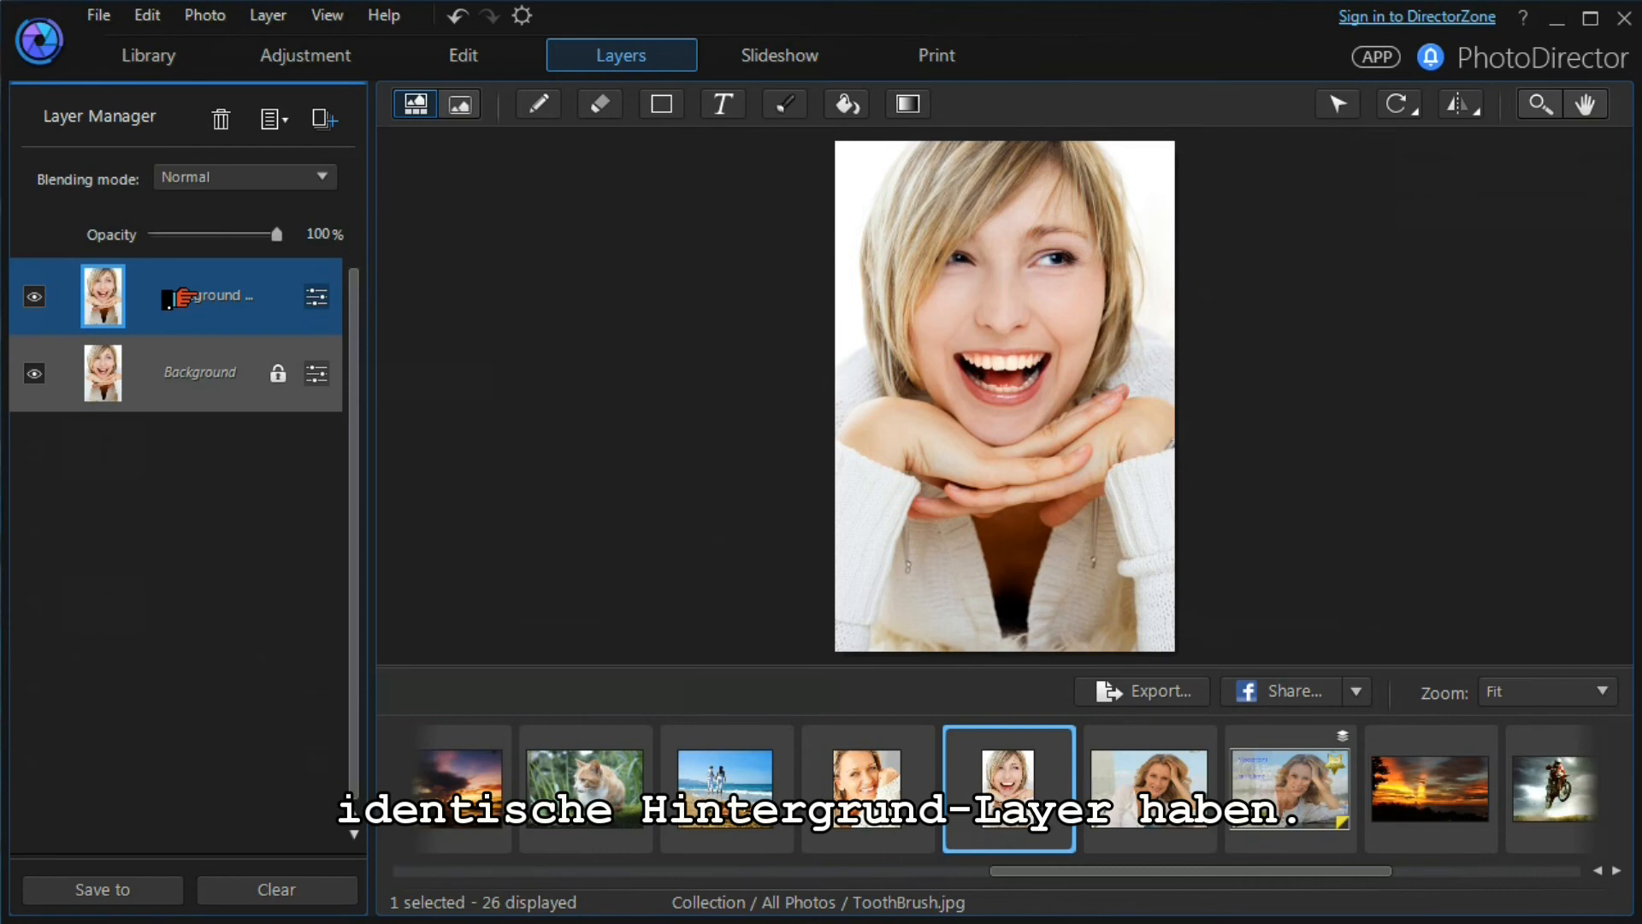
Adjust the duplicated background layer to a saturation of -100 and apply the adjustment
left_click(295, 300)
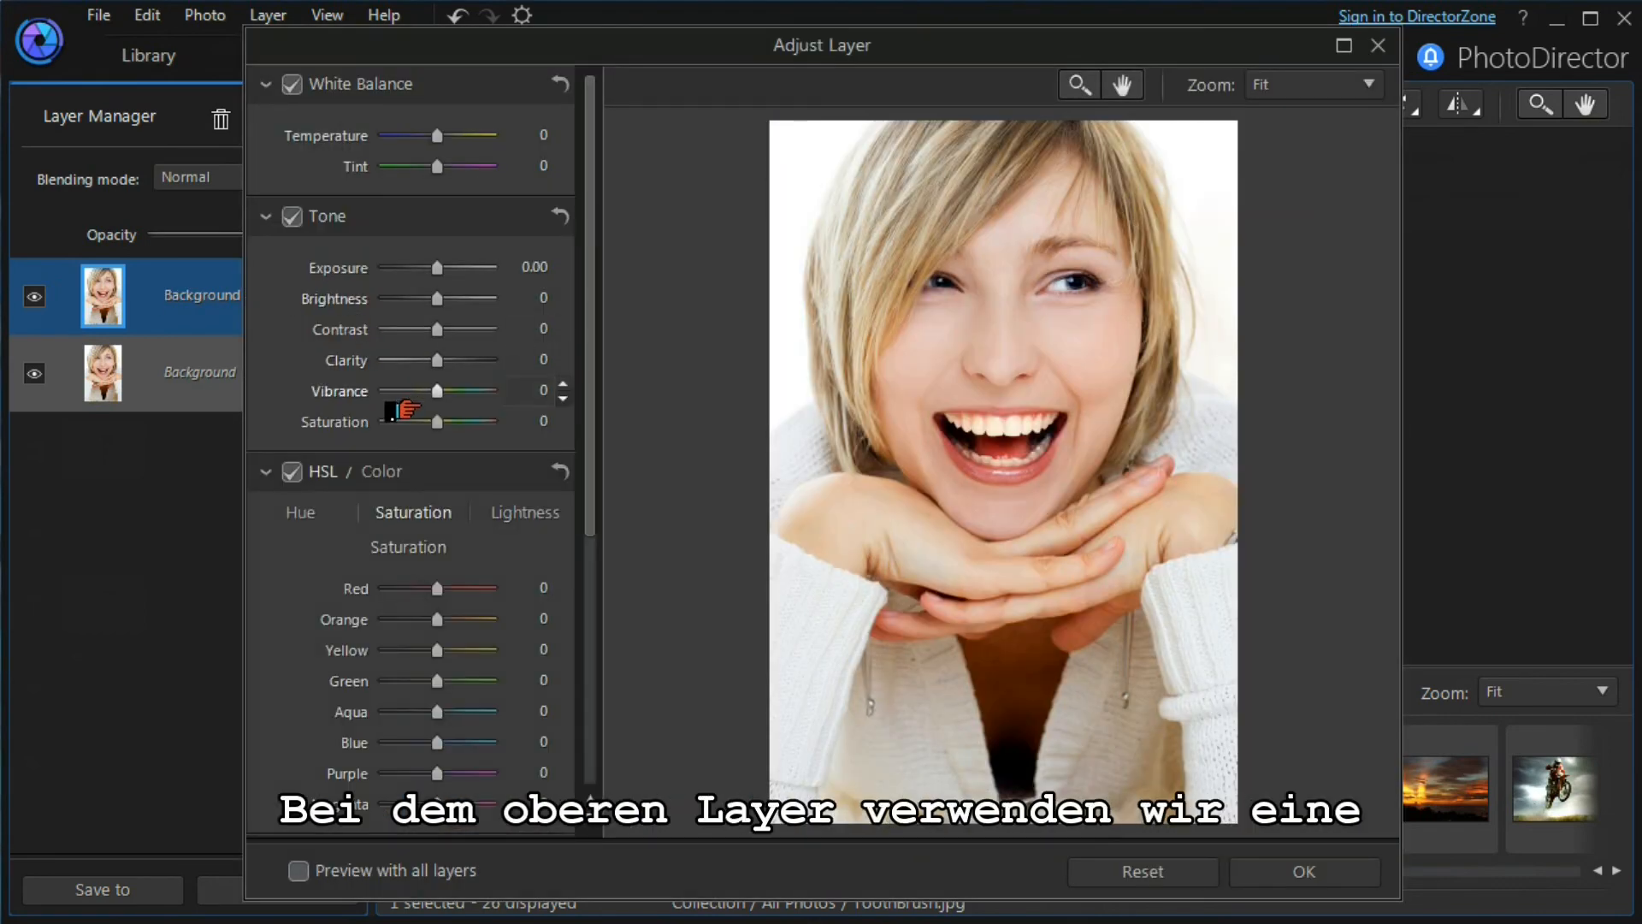
mouse_move(410, 430)
left_mouse_down()
mouse_move(367, 431)
mouse_move(381, 428)
left_mouse_up()
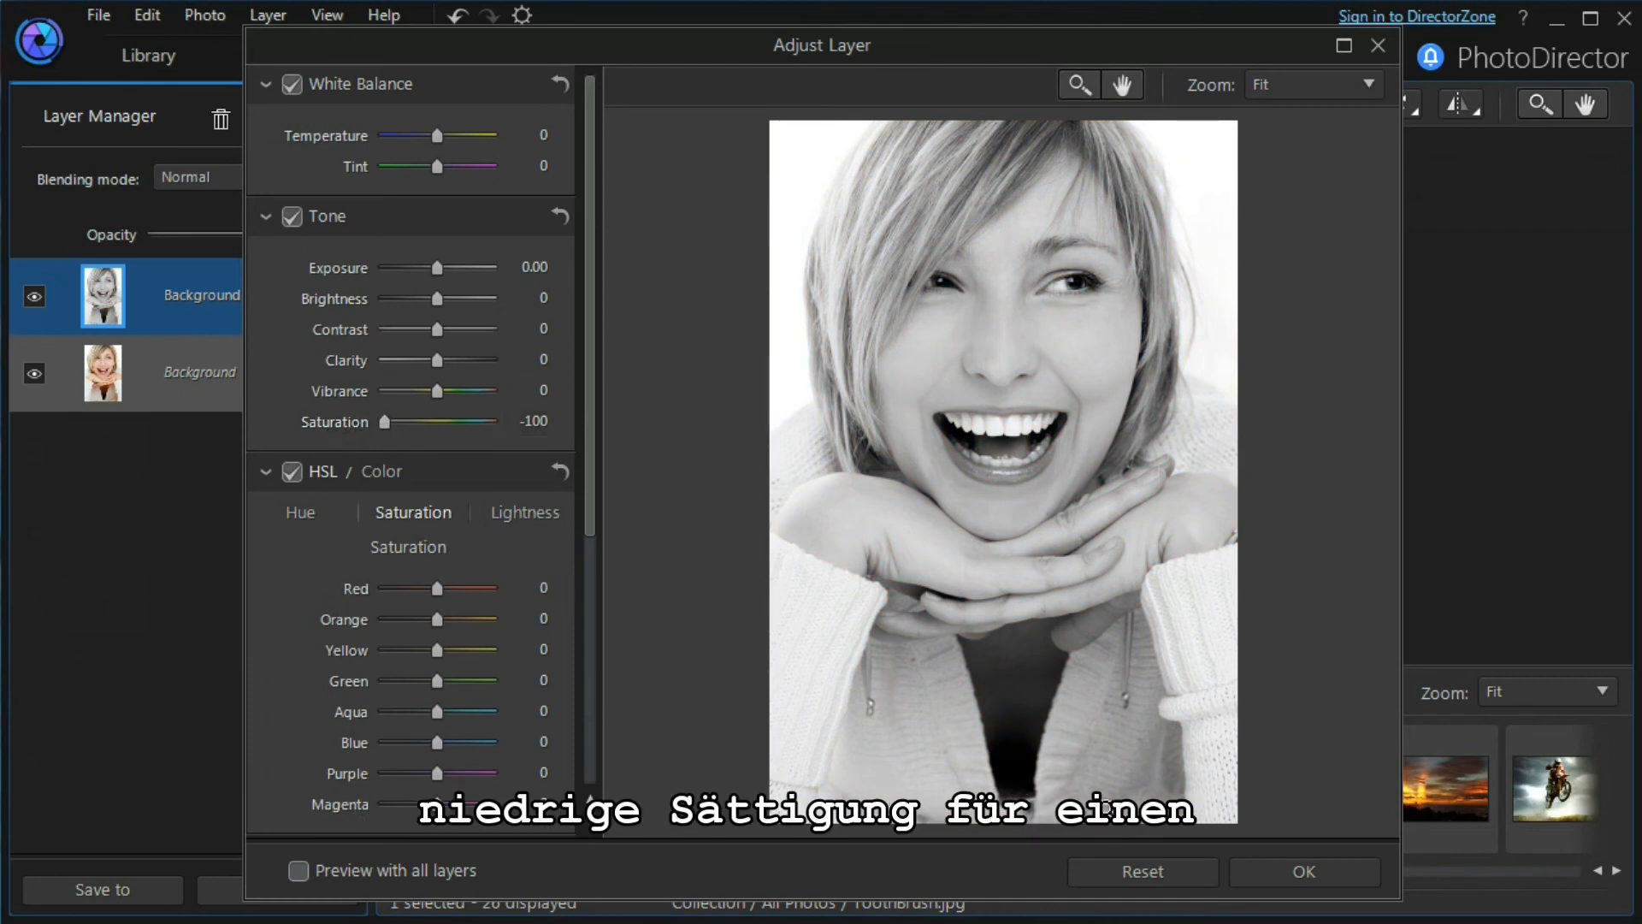
left_click(1247, 874)
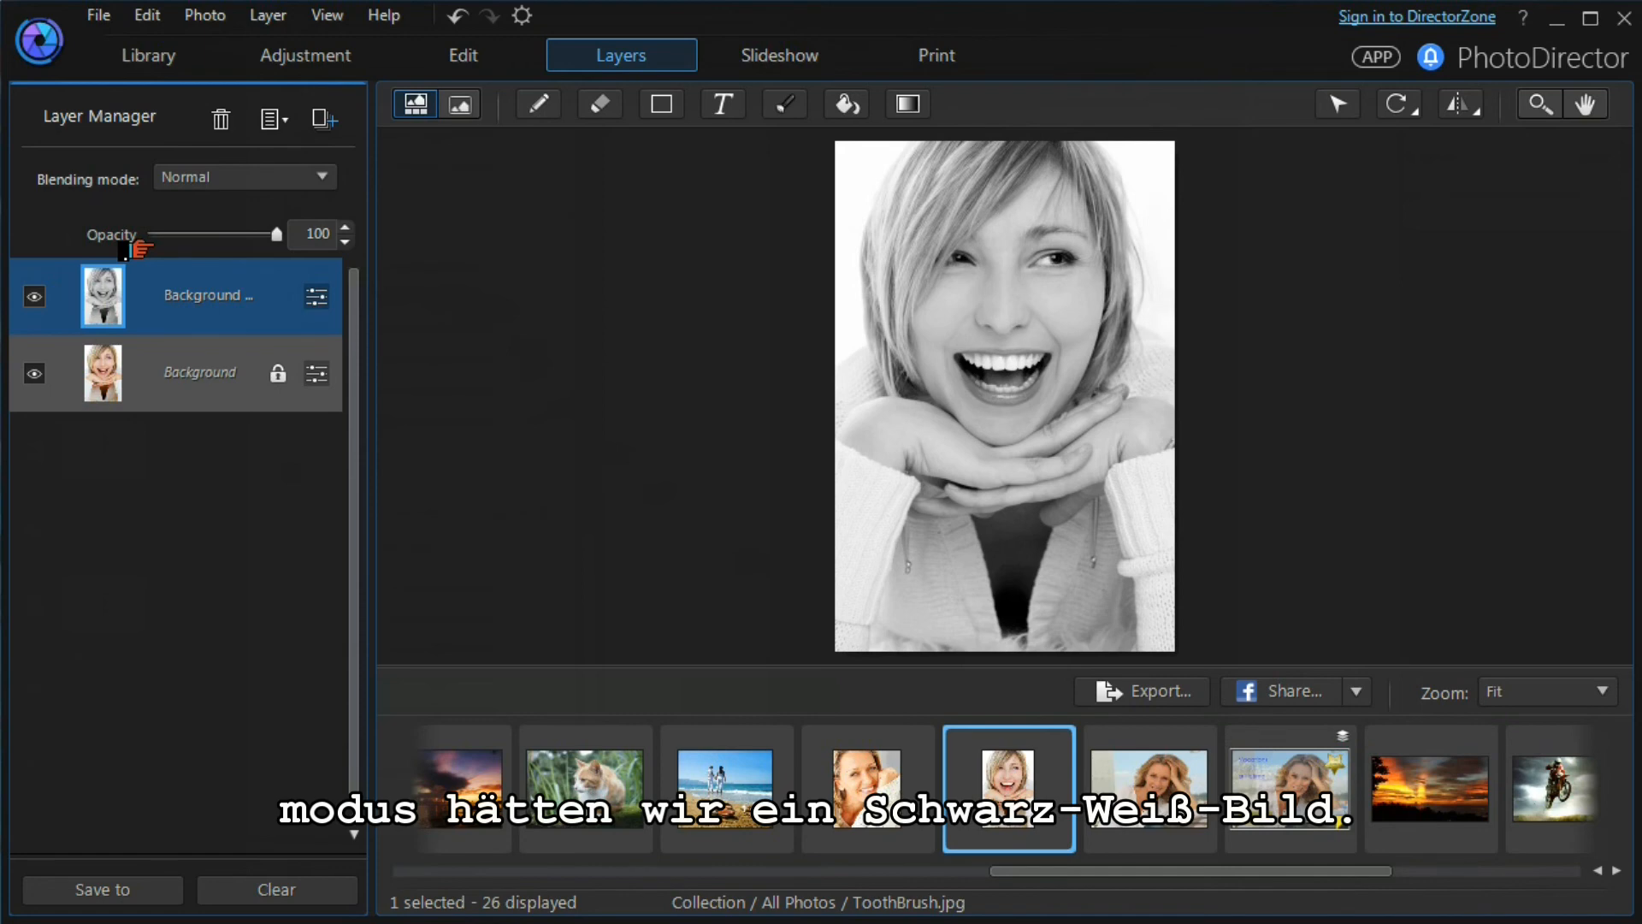
Set the black-and-white duplicate layer's blending mode to Overlay and reduce its opacity to 67%
left_click(295, 180)
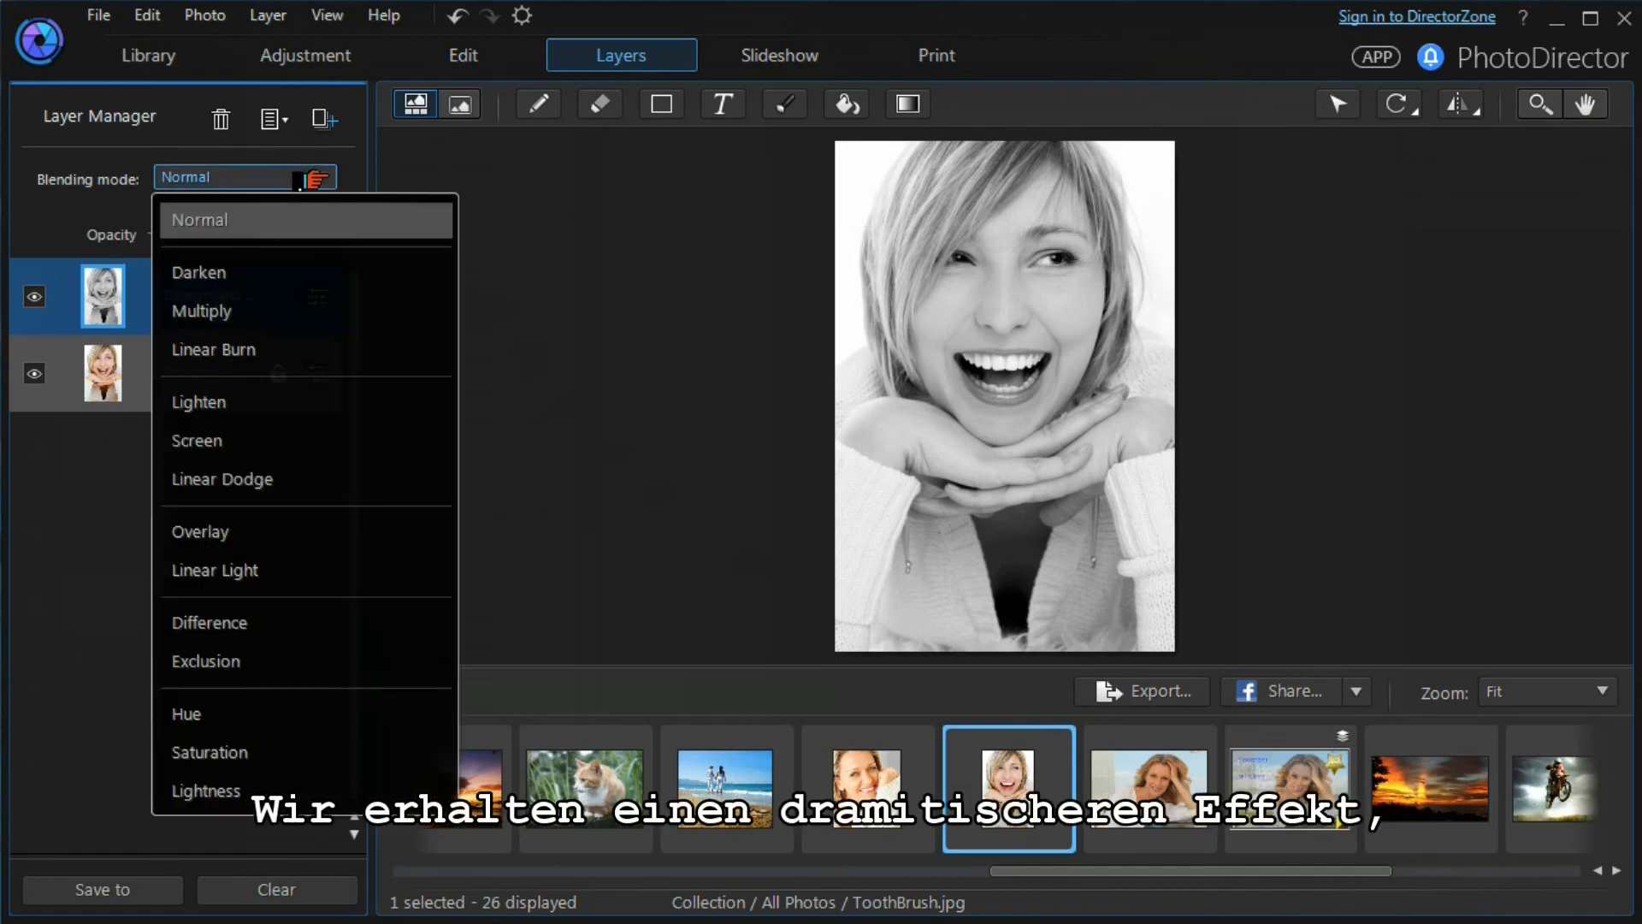
left_click(183, 534)
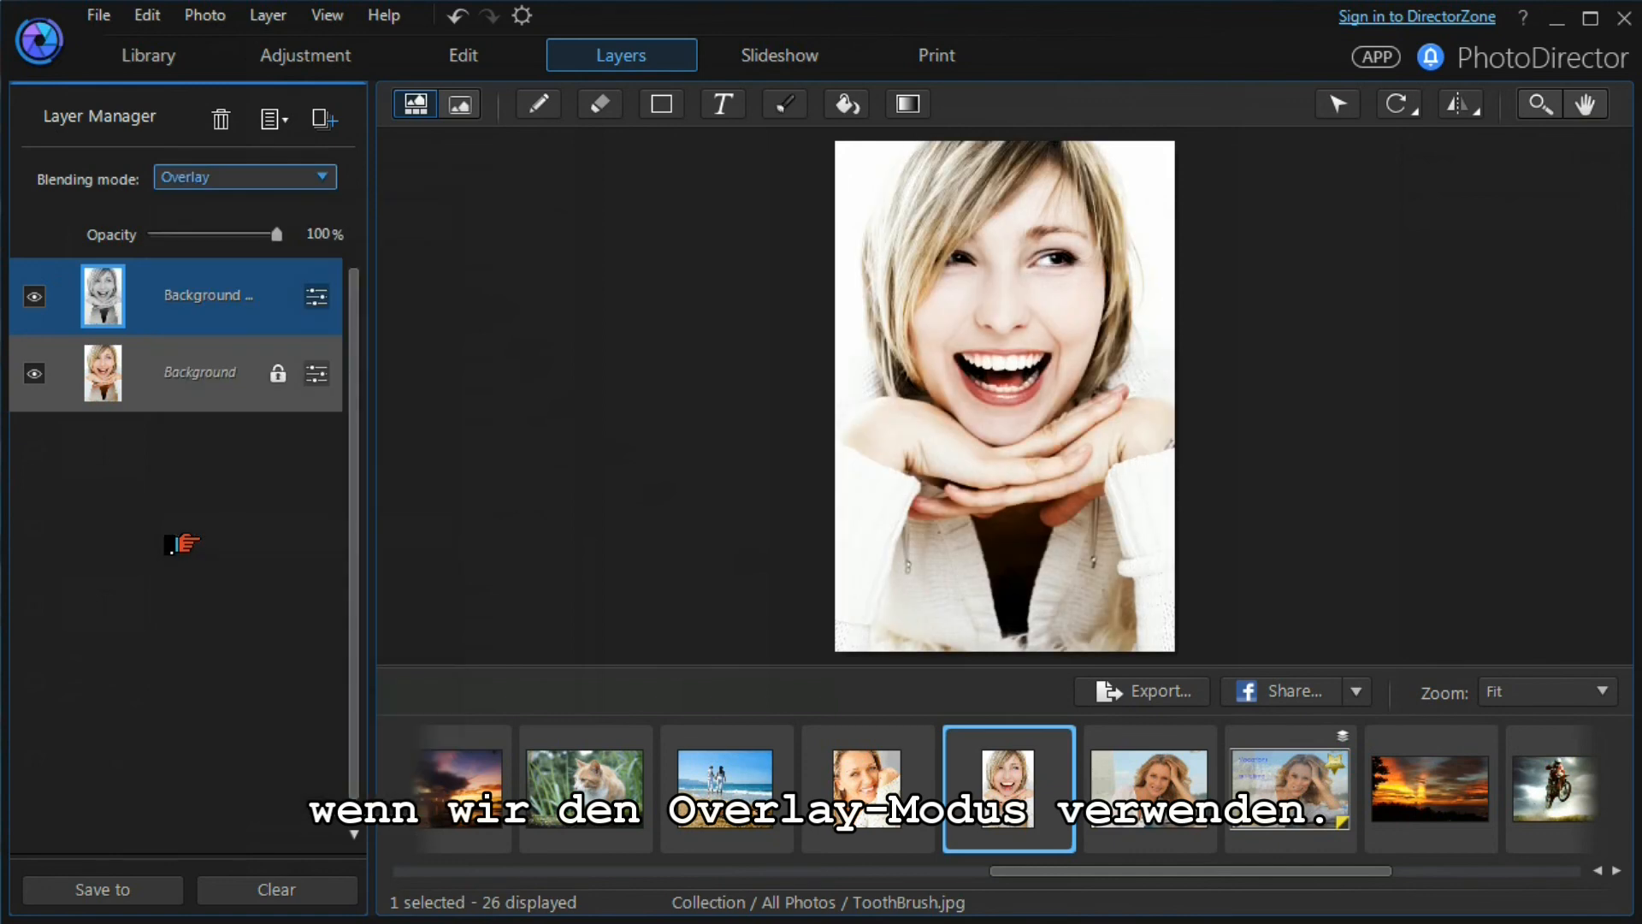
left_click_drag(277, 237, 235, 237)
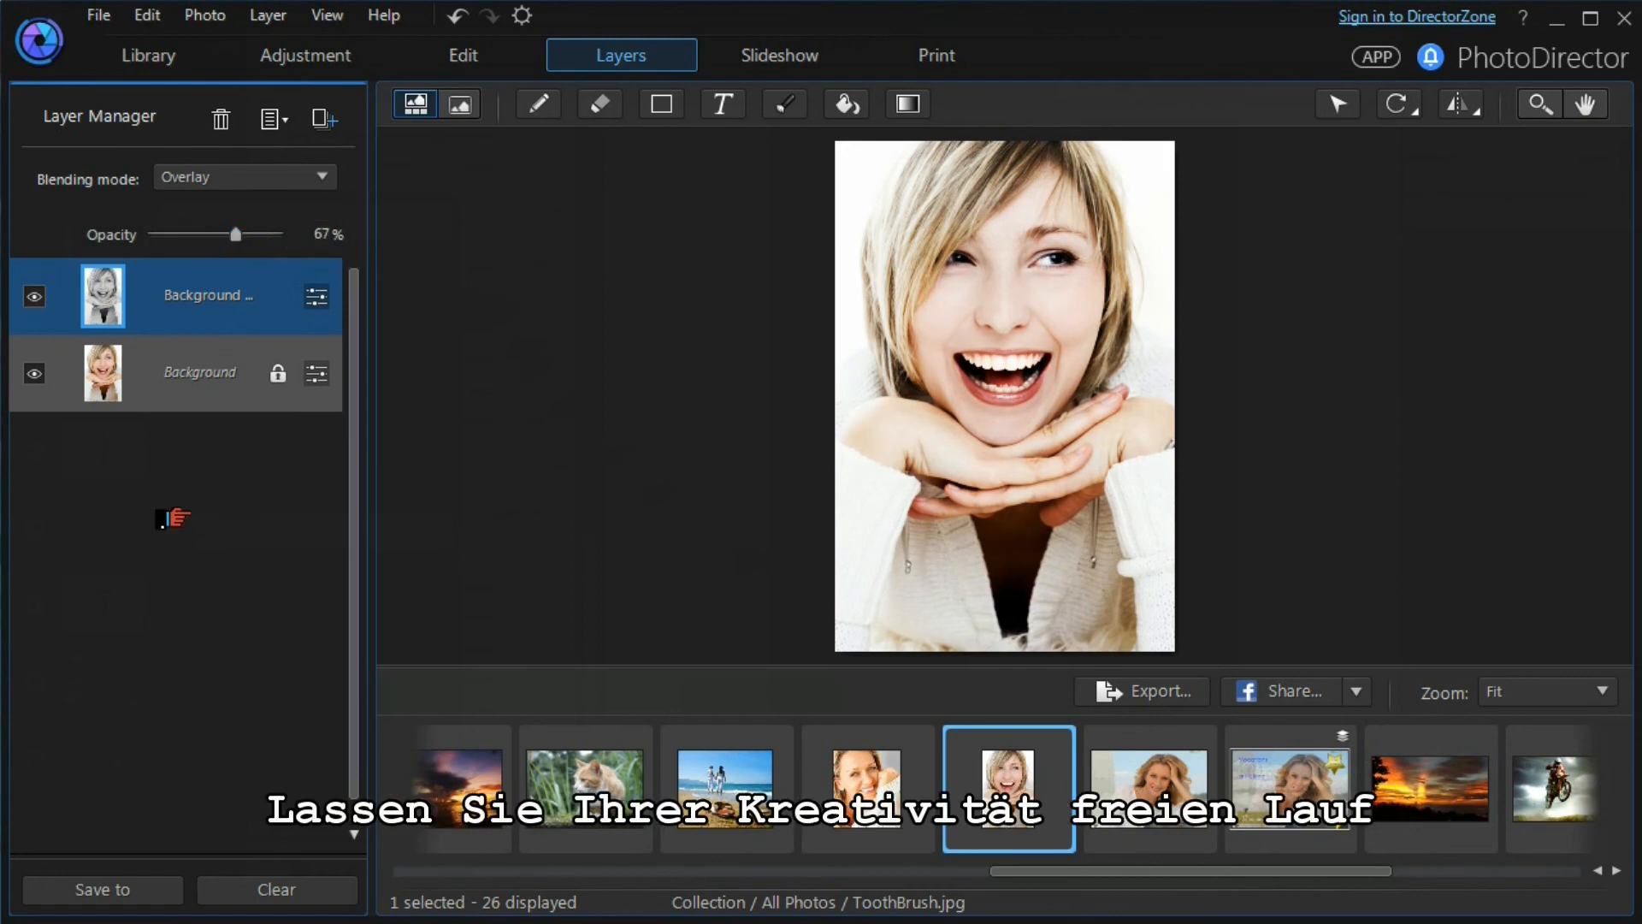
Open the blending mode choices for the black-and-white duplicate layer
left_click(304, 180)
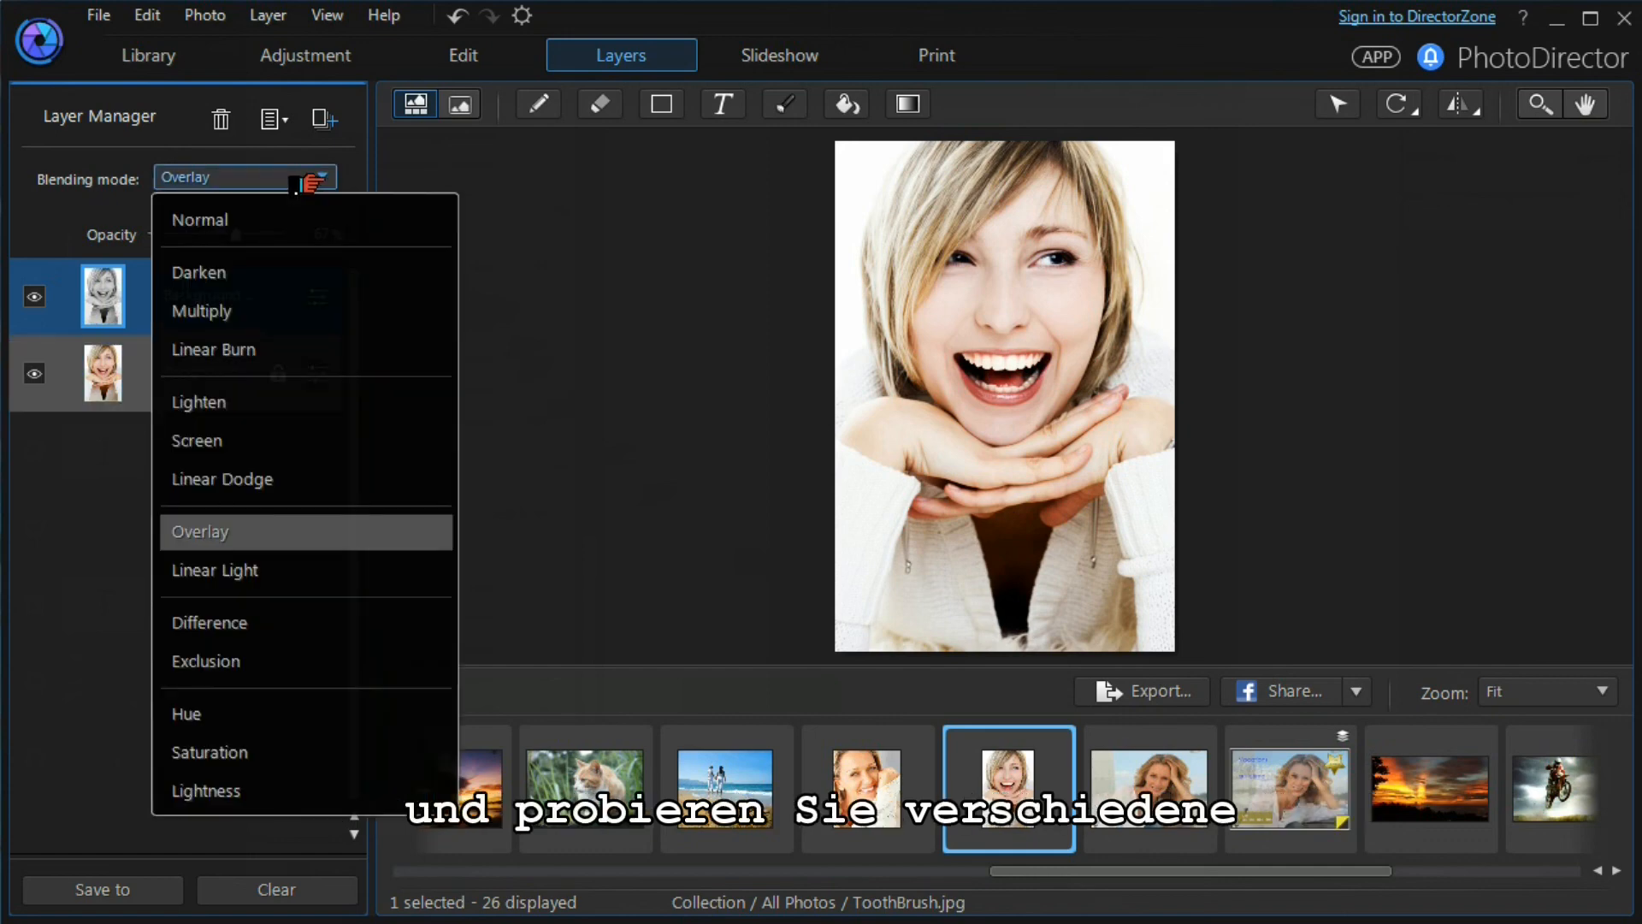